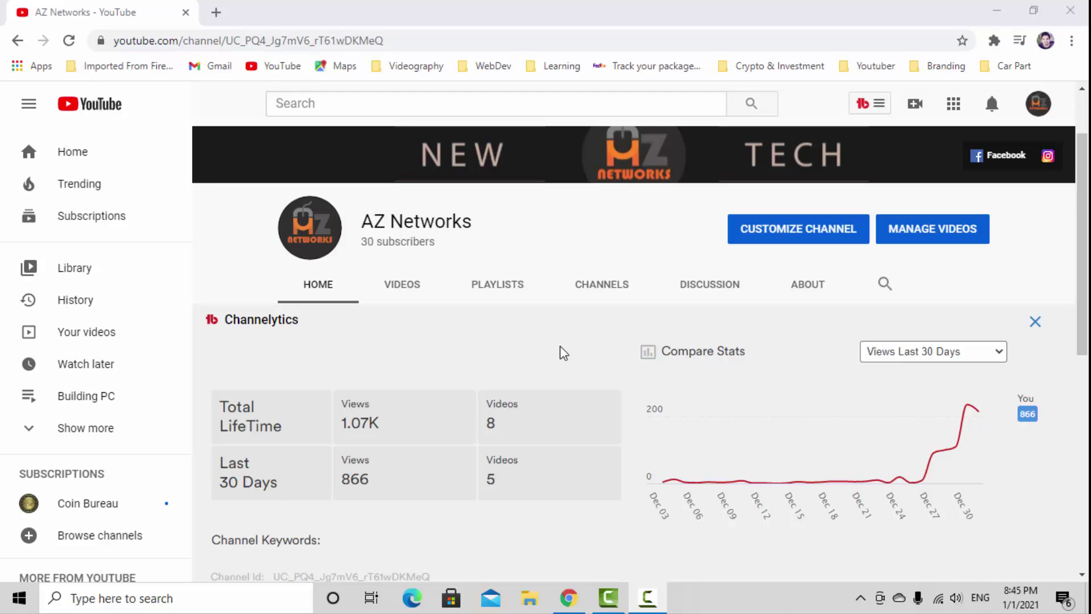
In a new tab, open thetatoken.org, launch the web wallet, and choose mnemonic phrase unlock
{"action": "left_click", "coordinate": [216, 12]}
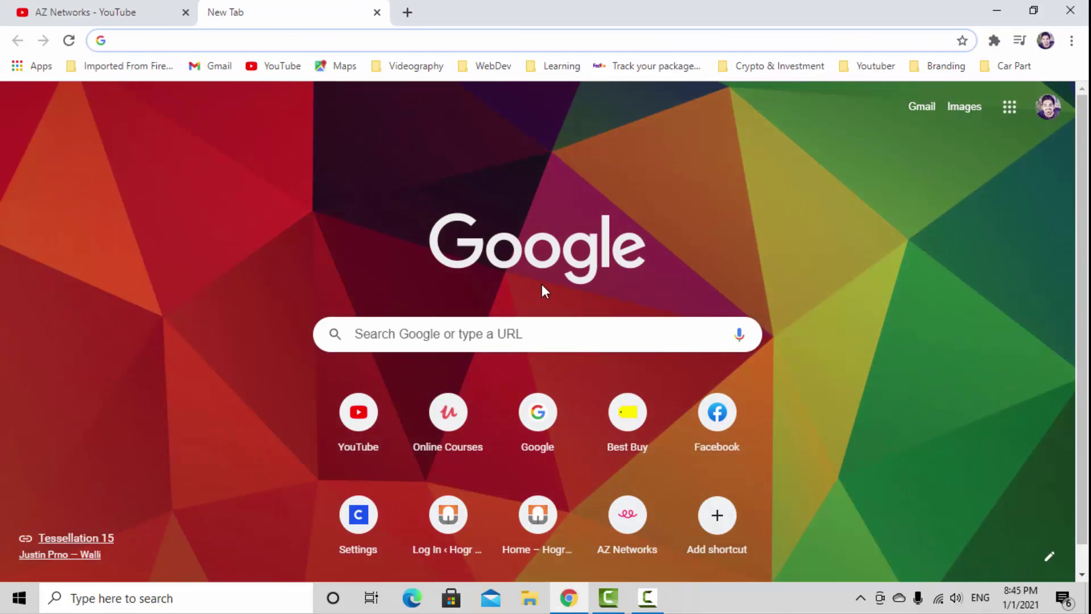
{"action": "left_click", "coordinate": [254, 36]}
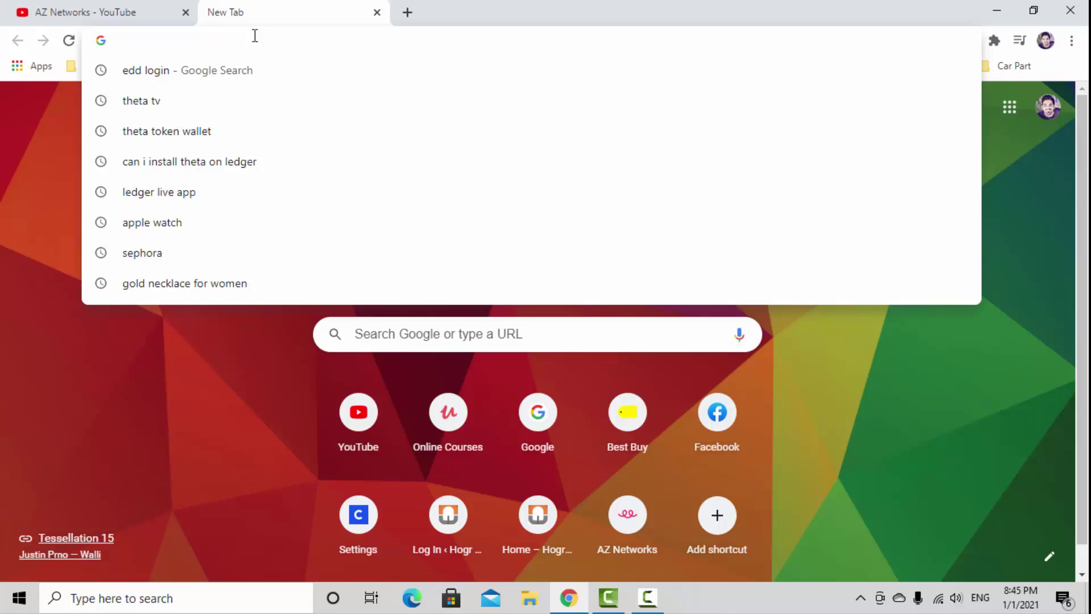
{"action": "type", "text": "thet"}
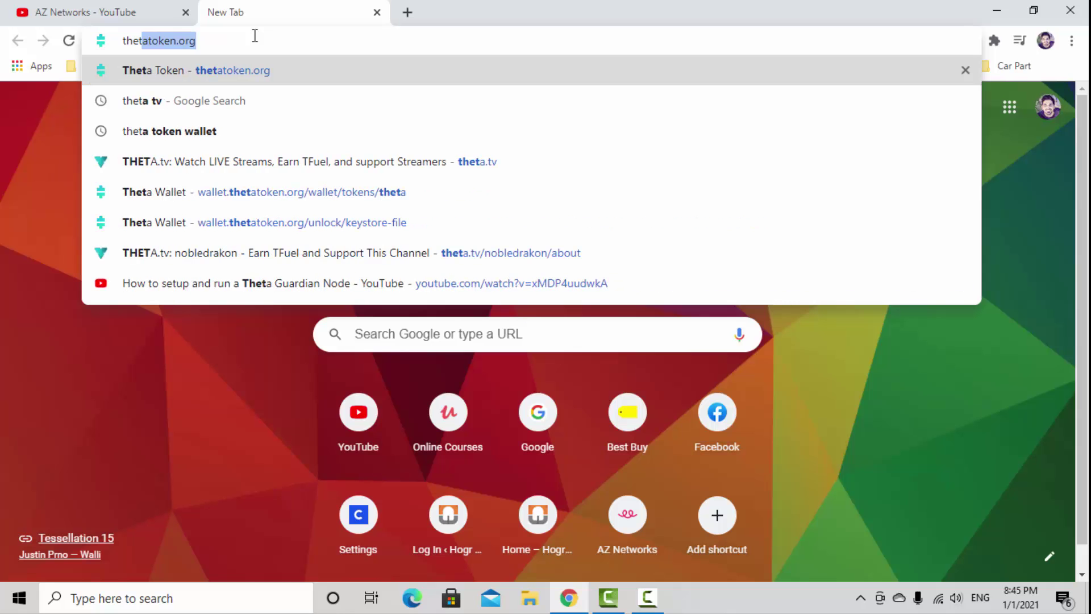
{"action": "left_click", "coordinate": [262, 70]}
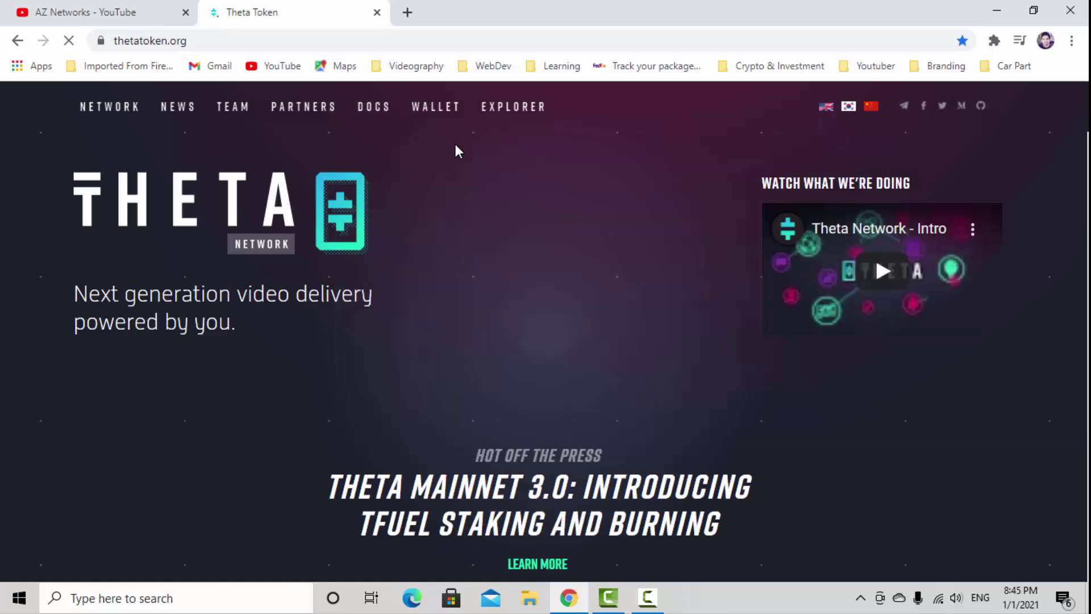
{"action": "left_click", "coordinate": [436, 107]}
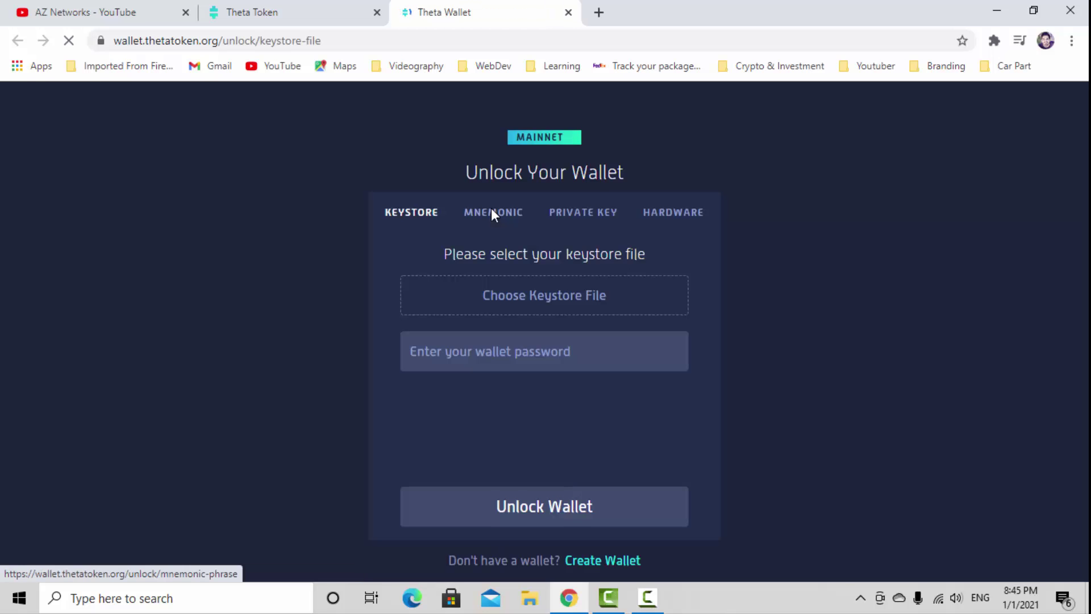
{"action": "left_click", "coordinate": [490, 219]}
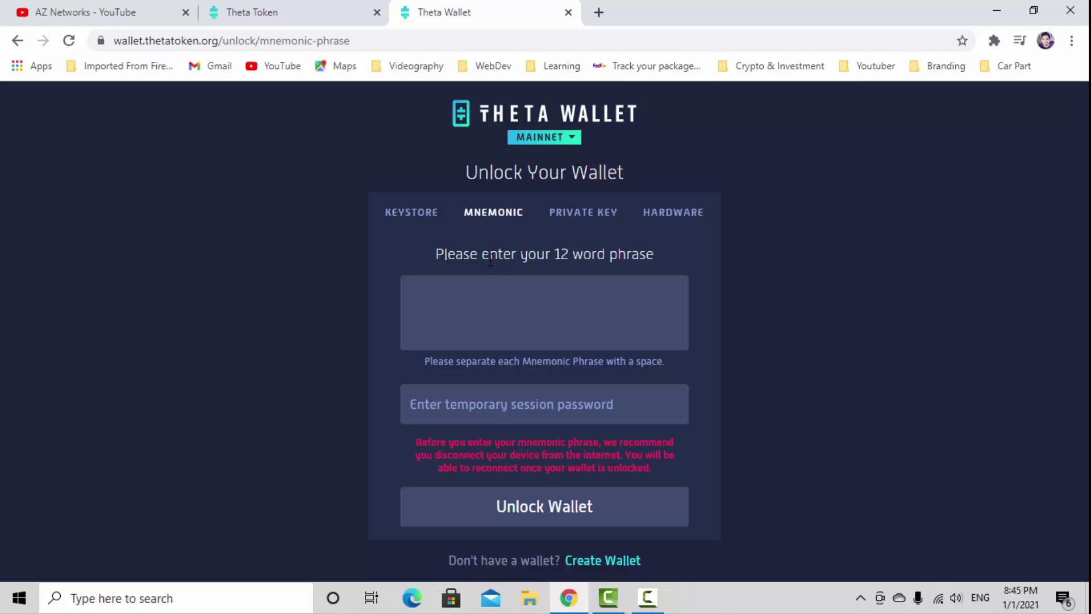
{"action": "left_click", "coordinate": [565, 290]}
Disconnect the computer from the Wi-Fi hotspot using the tray network list
{"action": "left_click", "coordinate": [940, 600]}
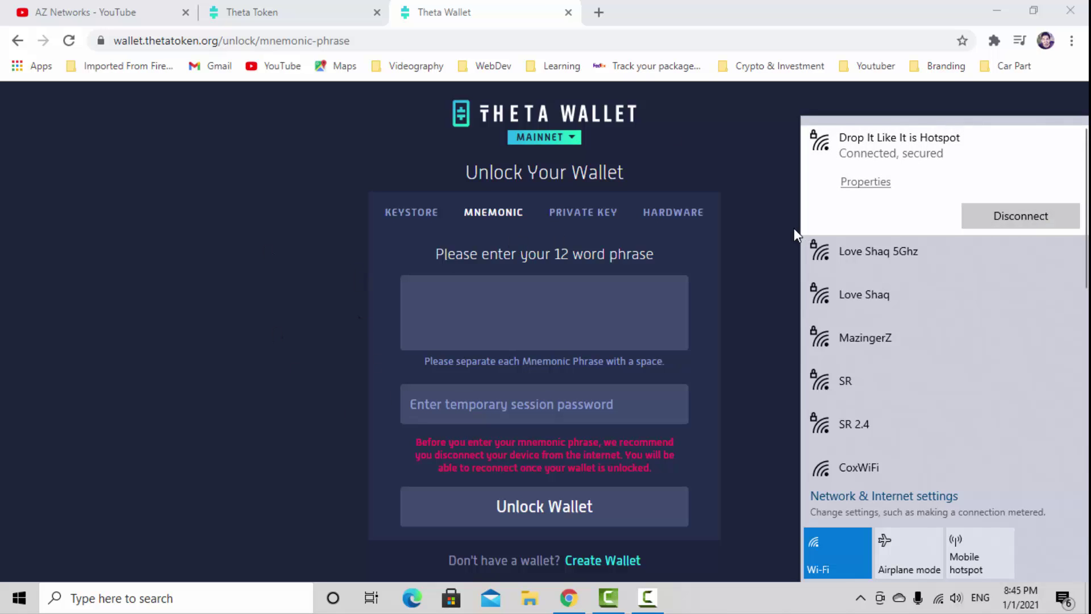
{"action": "left_click", "coordinate": [1007, 221]}
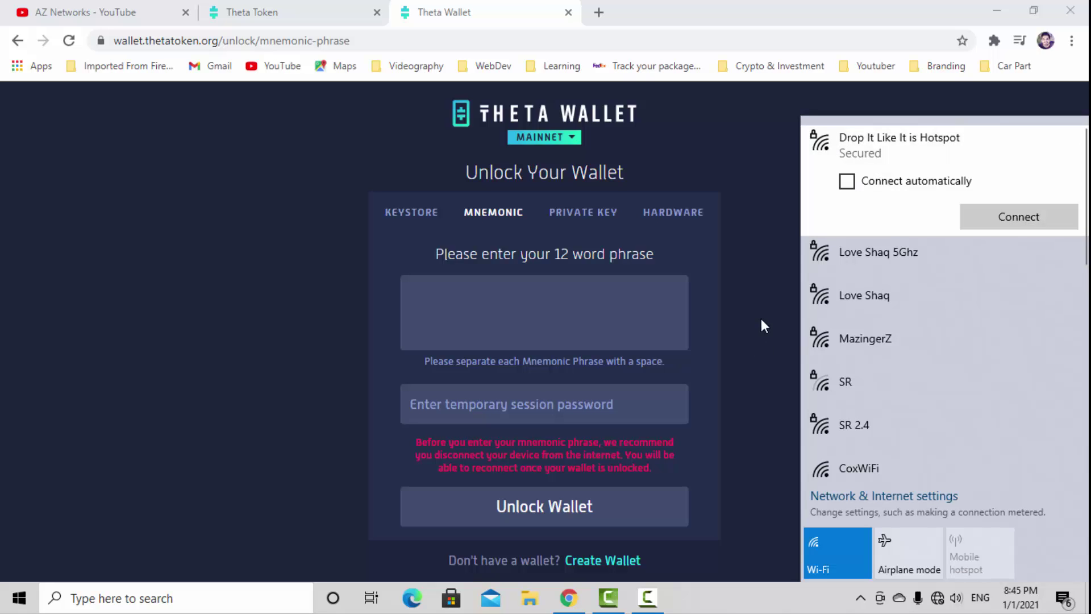
{"action": "left_click", "coordinate": [765, 284]}
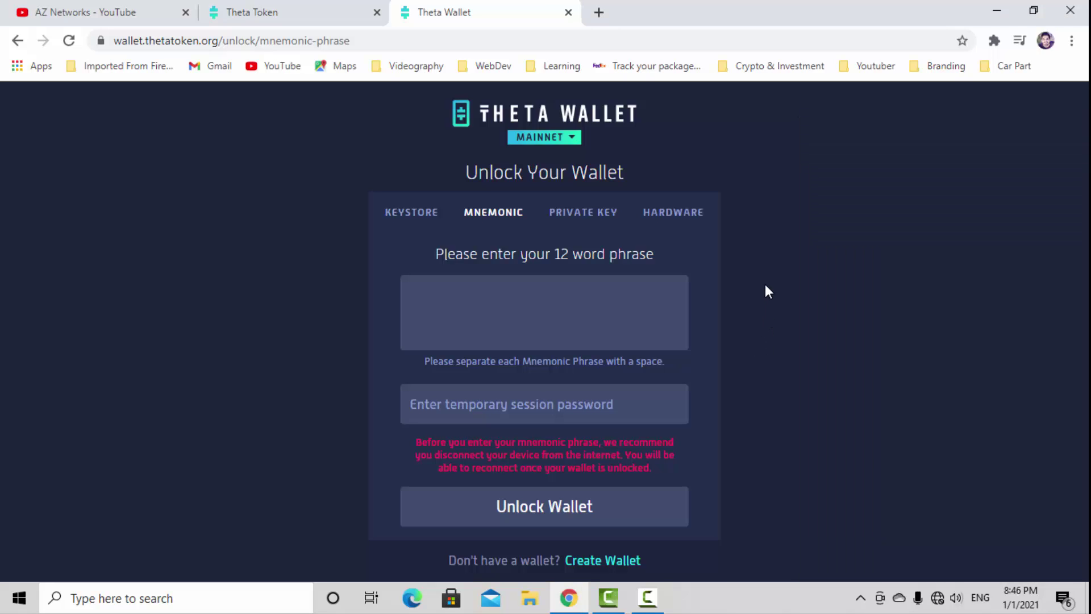
{"action": "left_click", "coordinate": [642, 599]}
Unlock the wallet and review the TFuel, then Theta, transactions (2.365454 Theta, 981.63243 TFuel)
{"action": "left_click", "coordinate": [961, 539]}
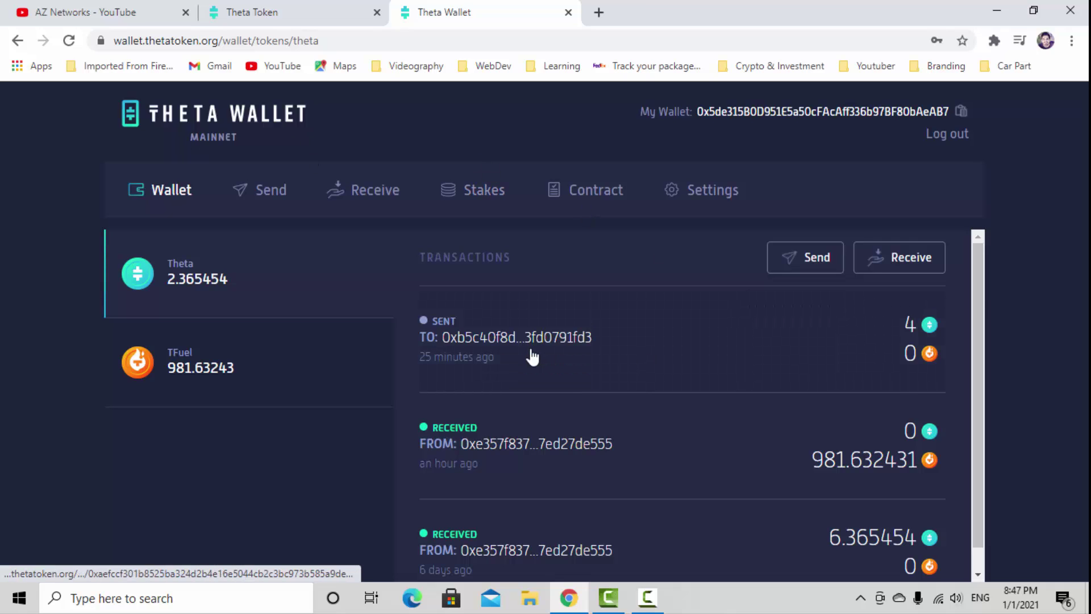
{"action": "scroll", "coordinate": [532, 356], "scroll_direction": "down", "scroll_amount": 1}
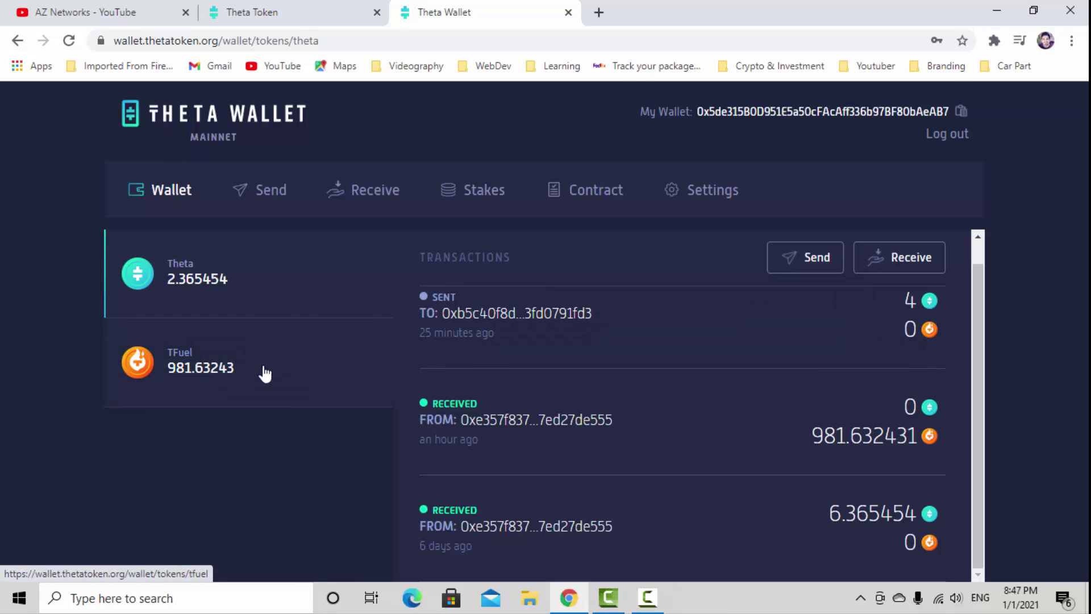
{"action": "left_click", "coordinate": [198, 366]}
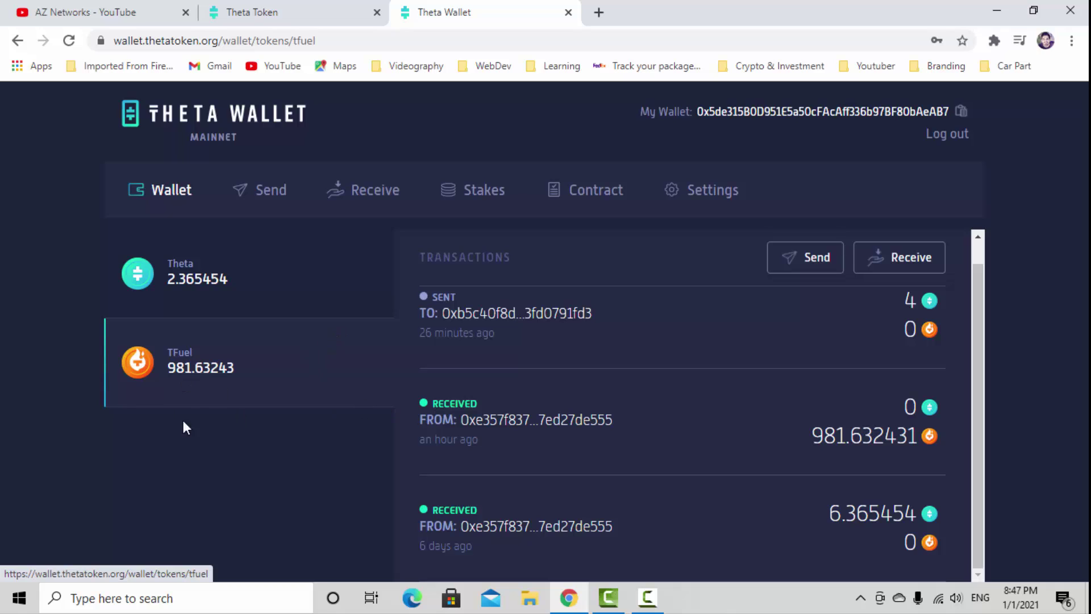
{"action": "left_click", "coordinate": [234, 301]}
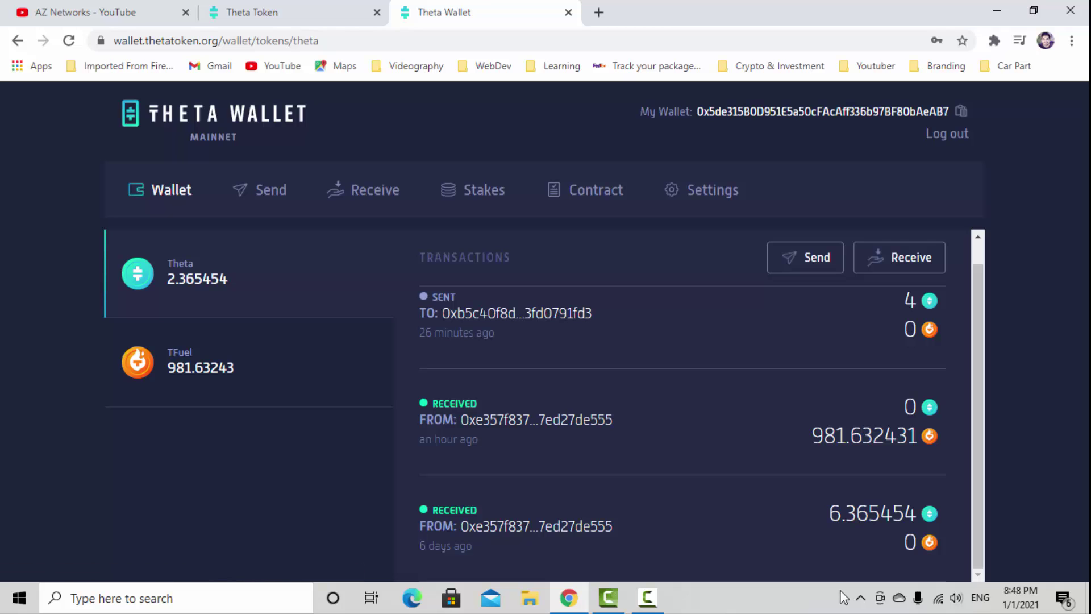
Launch Ledger Live from the desktop, check its $0.00 portfolio, then restore the browser wallet
{"action": "left_click", "coordinate": [996, 11]}
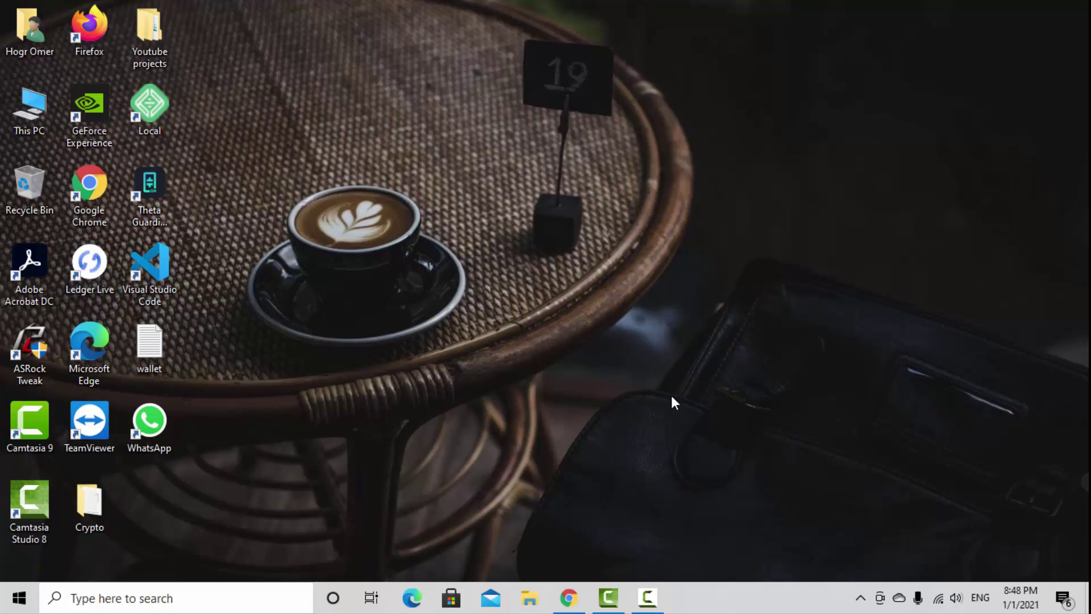
{"action": "double_click", "coordinate": [103, 258]}
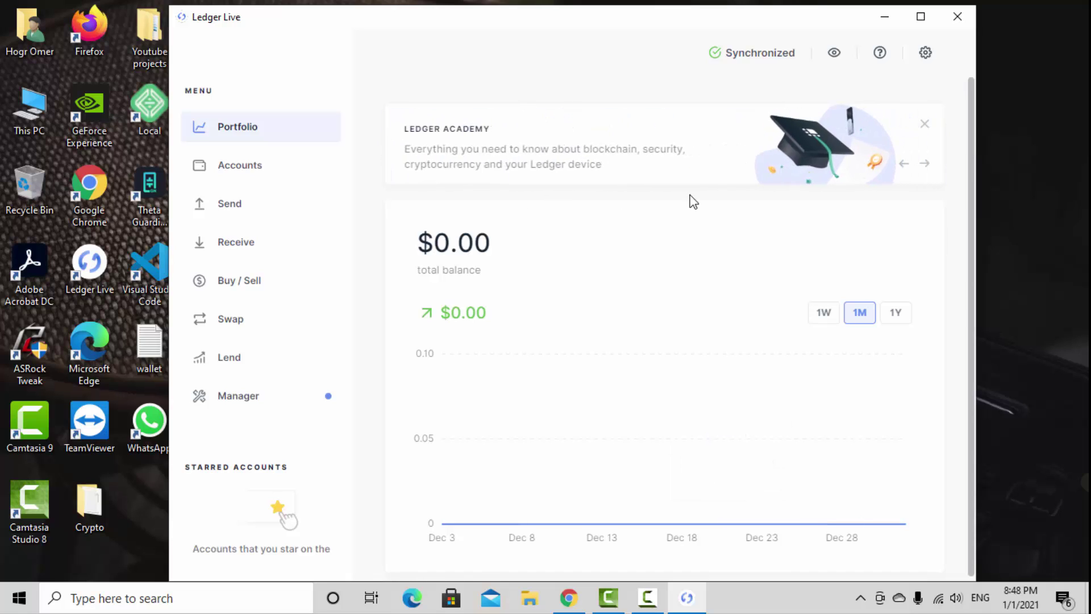
{"action": "left_click", "coordinate": [903, 165]}
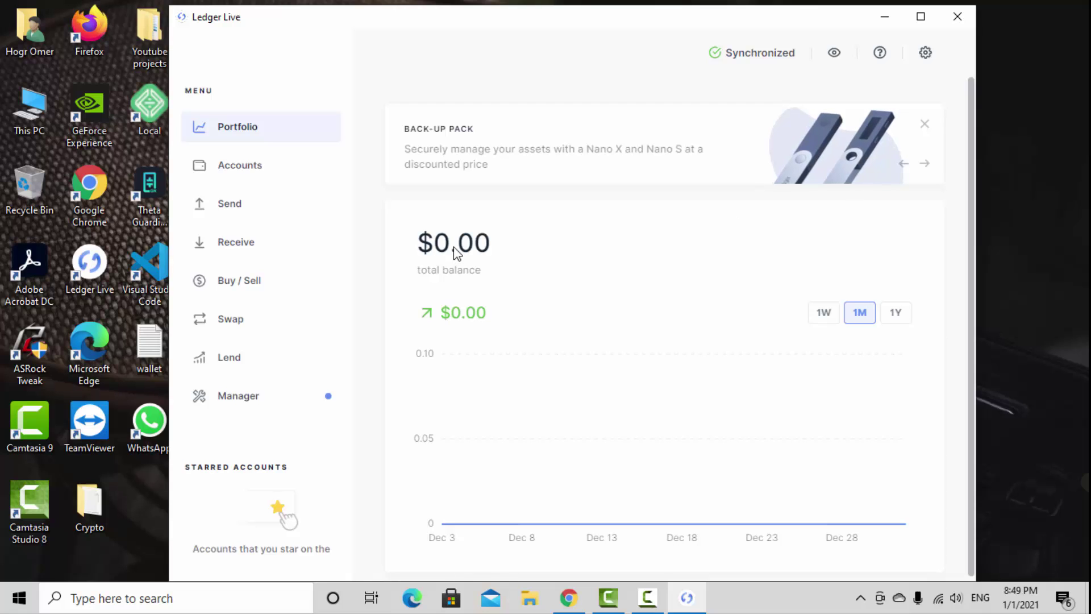
{"action": "left_click", "coordinate": [569, 597]}
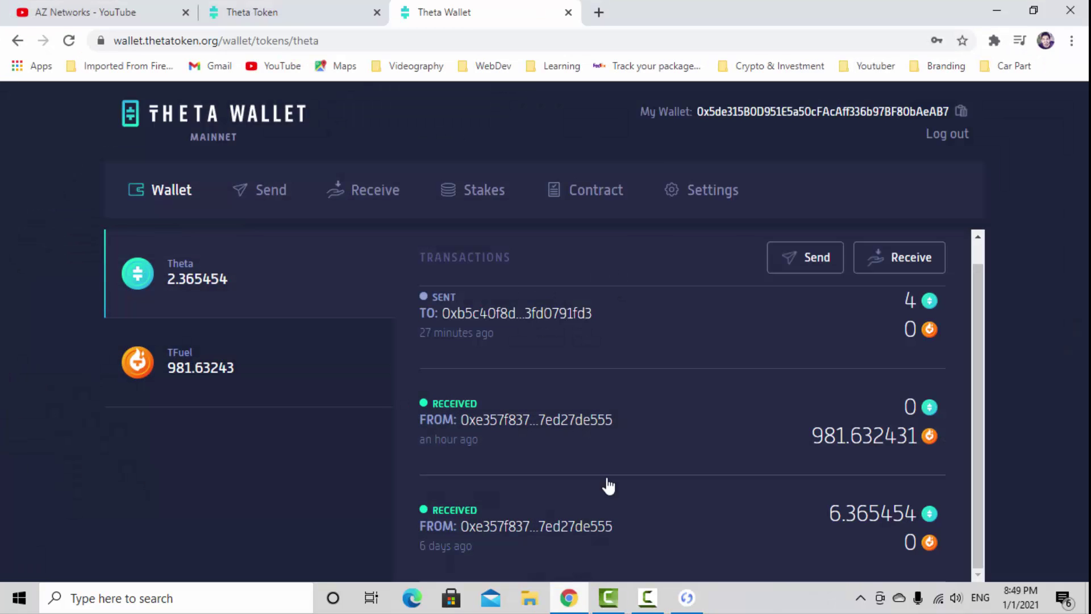
From the Theta Token homepage, open another wallet unlock page on the hardware wallet option
{"action": "left_click", "coordinate": [598, 12]}
{"action": "left_click", "coordinate": [490, 8]}
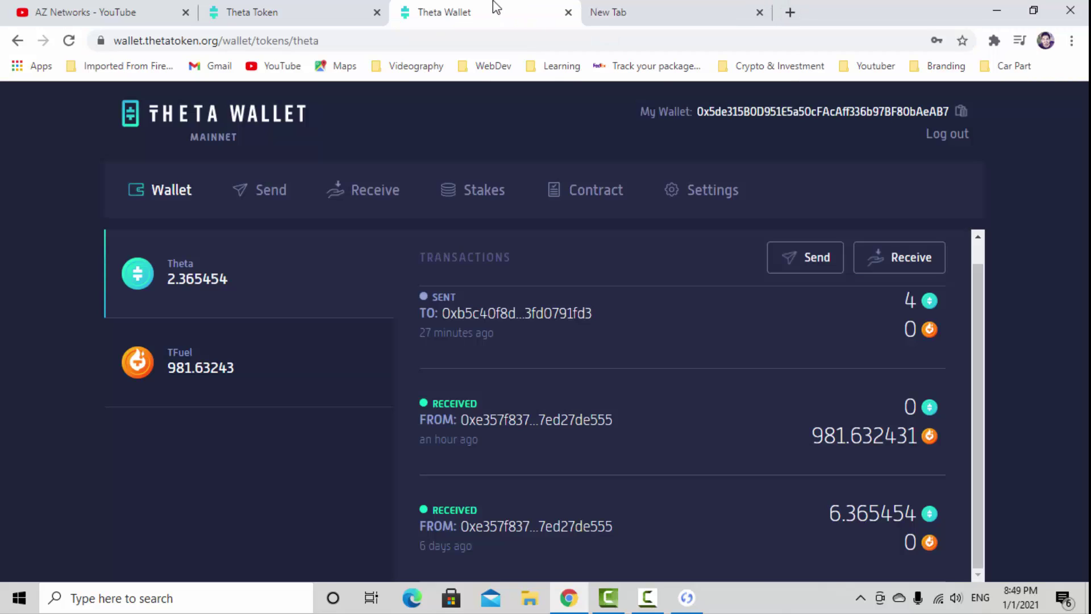
{"action": "left_click", "coordinate": [380, 4]}
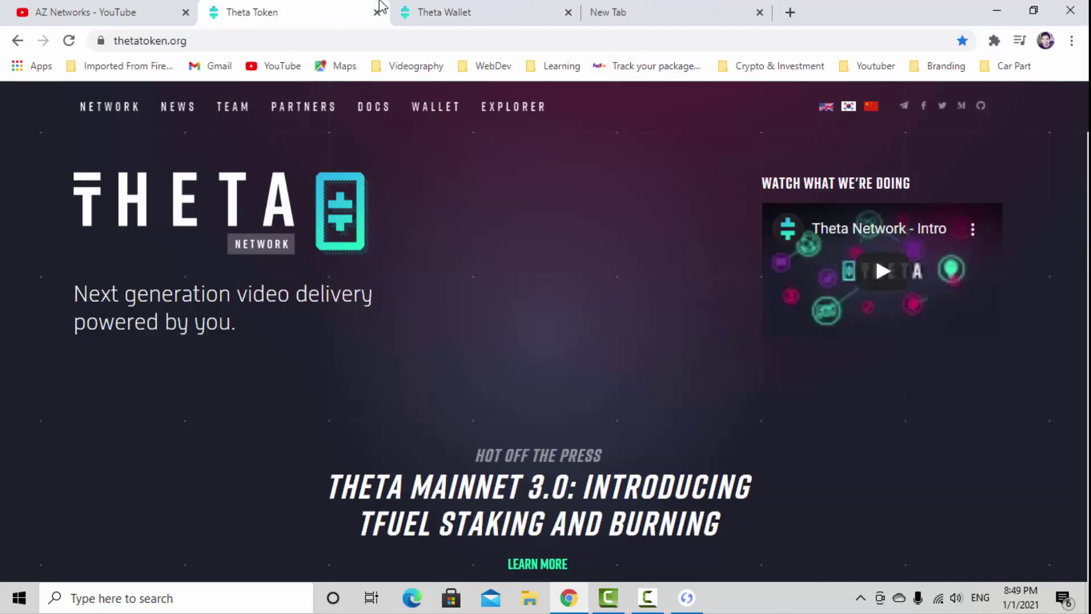
{"action": "left_click", "coordinate": [430, 107]}
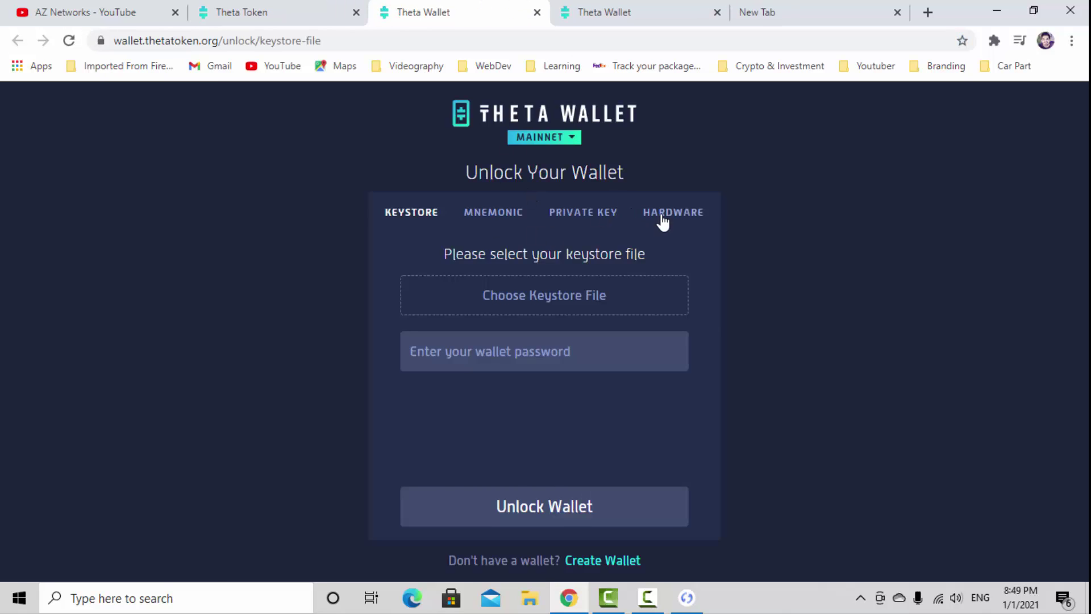
{"action": "left_click", "coordinate": [665, 219]}
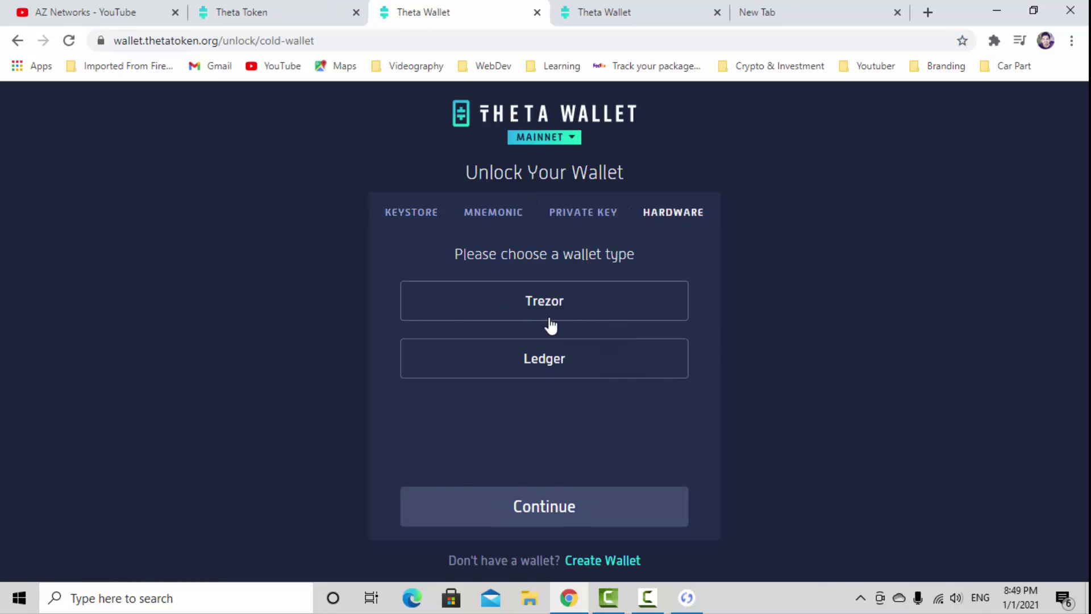
Return to the unlocked wallet, view TFuel then Theta, and bring Ledger Live forward
{"action": "left_click", "coordinate": [602, 12]}
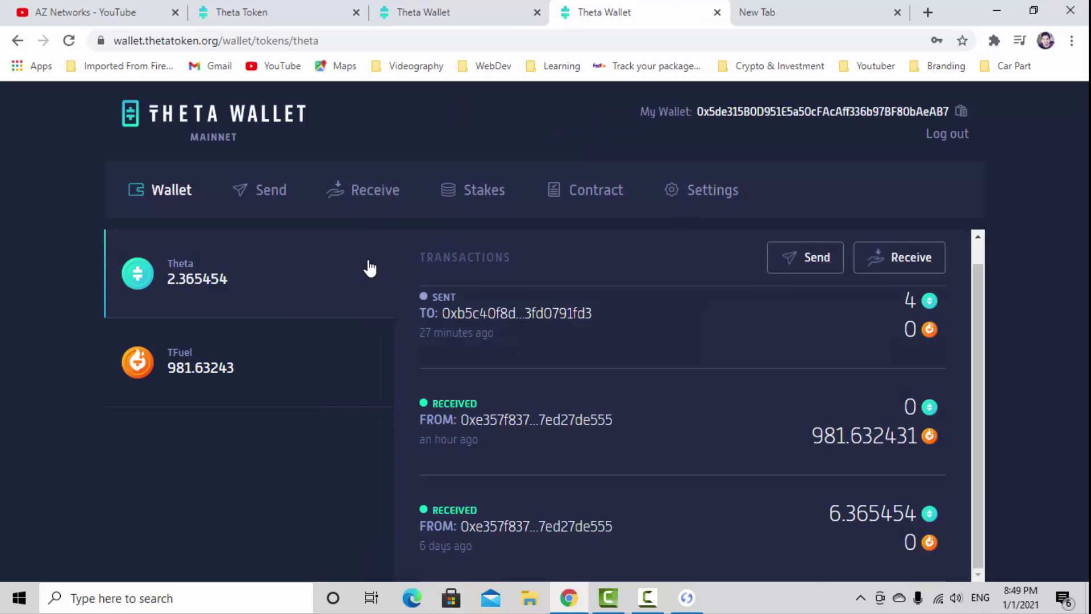
{"action": "left_click", "coordinate": [237, 366]}
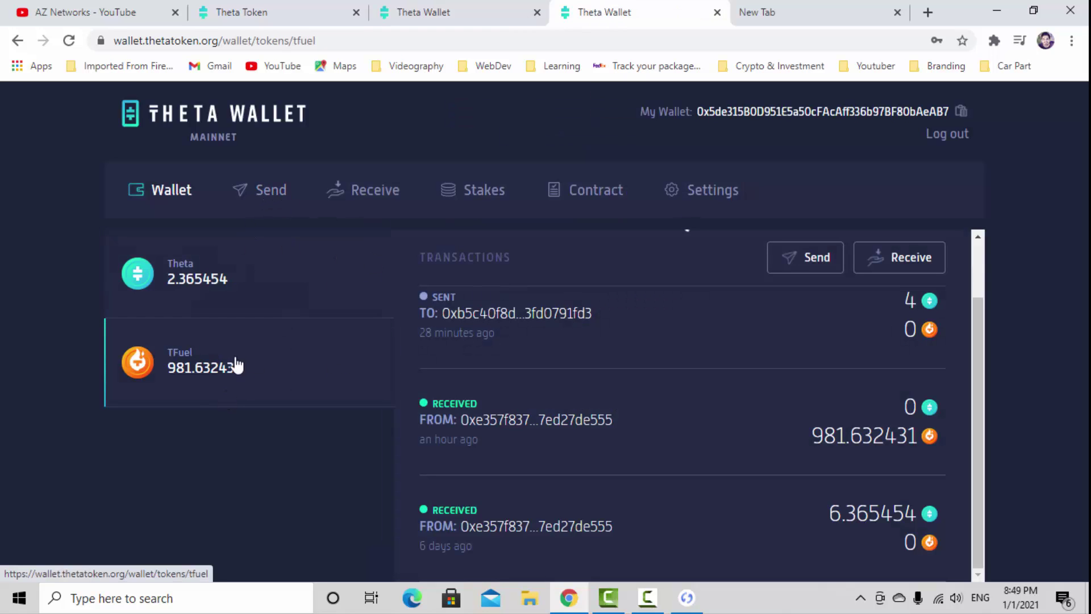
{"action": "left_click", "coordinate": [221, 303]}
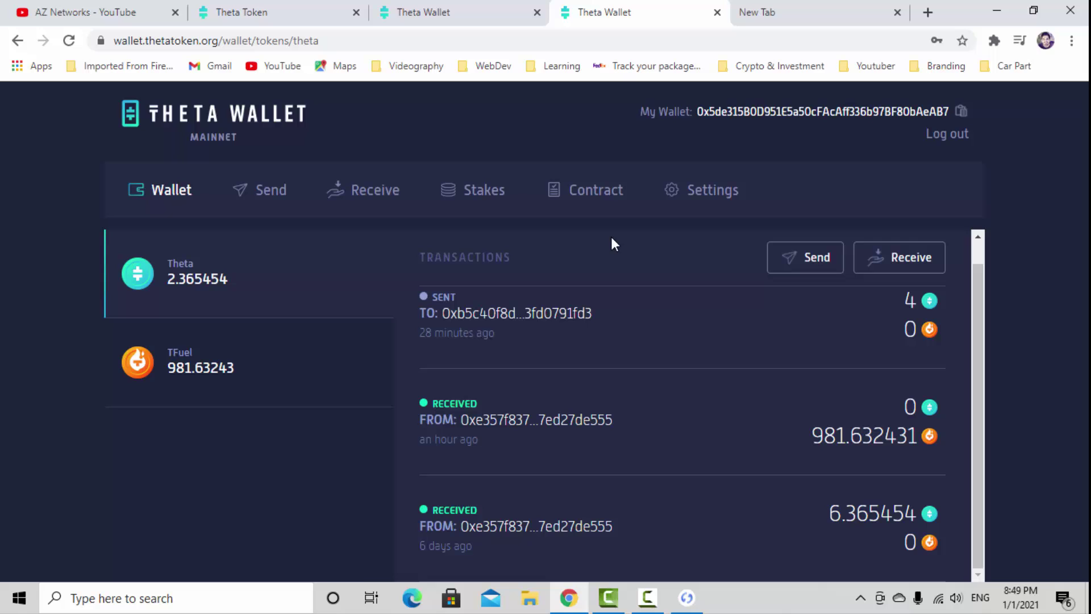
{"action": "left_click", "coordinate": [687, 597]}
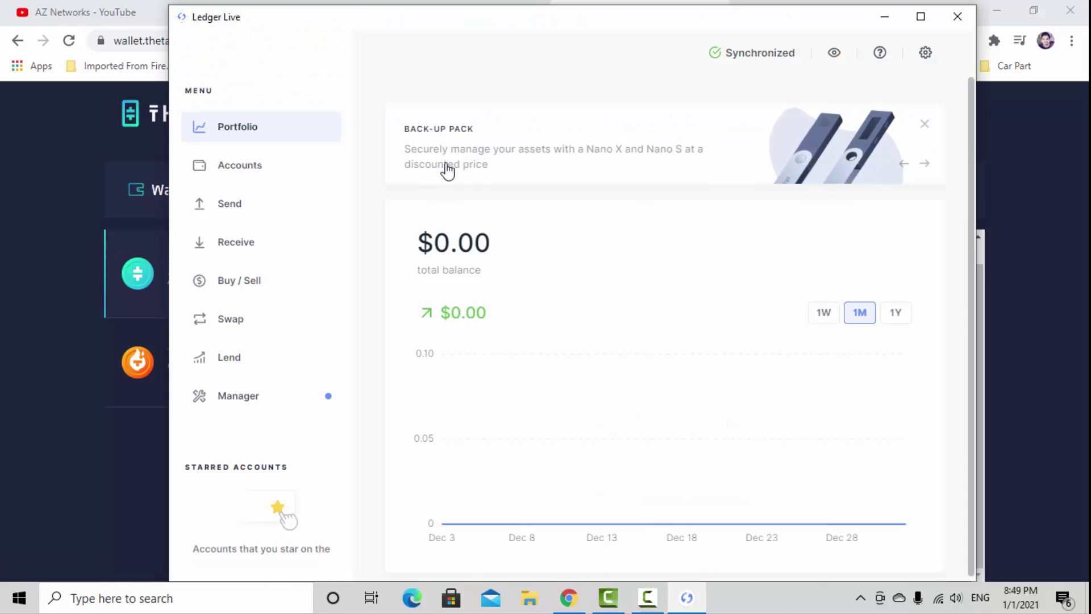
Add an Ethereum (ETH) account in Ledger Live, stopping the scan and closing the dialog
{"action": "left_click", "coordinate": [251, 173]}
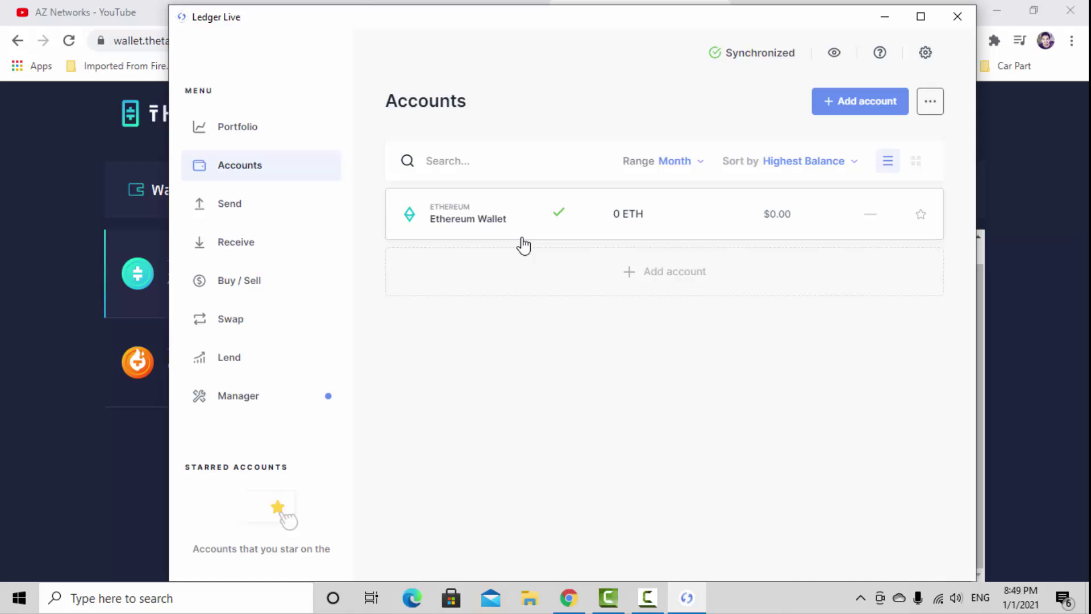
{"action": "left_click", "coordinate": [856, 108]}
{"action": "left_click", "coordinate": [421, 342]}
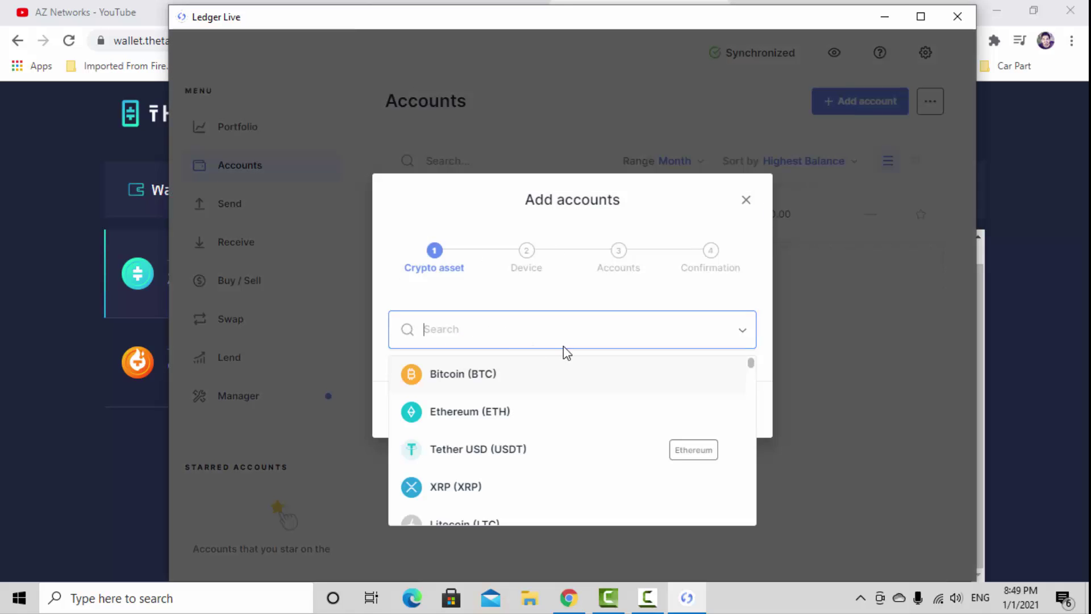
{"action": "left_click", "coordinate": [465, 420]}
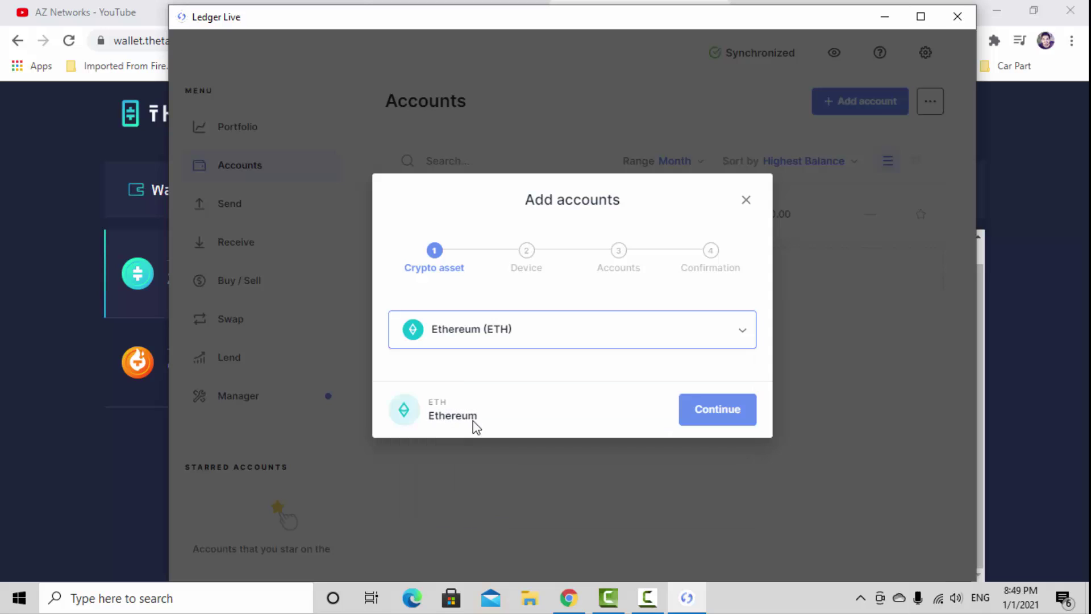
{"action": "left_click", "coordinate": [560, 335]}
{"action": "left_click", "coordinate": [472, 334]}
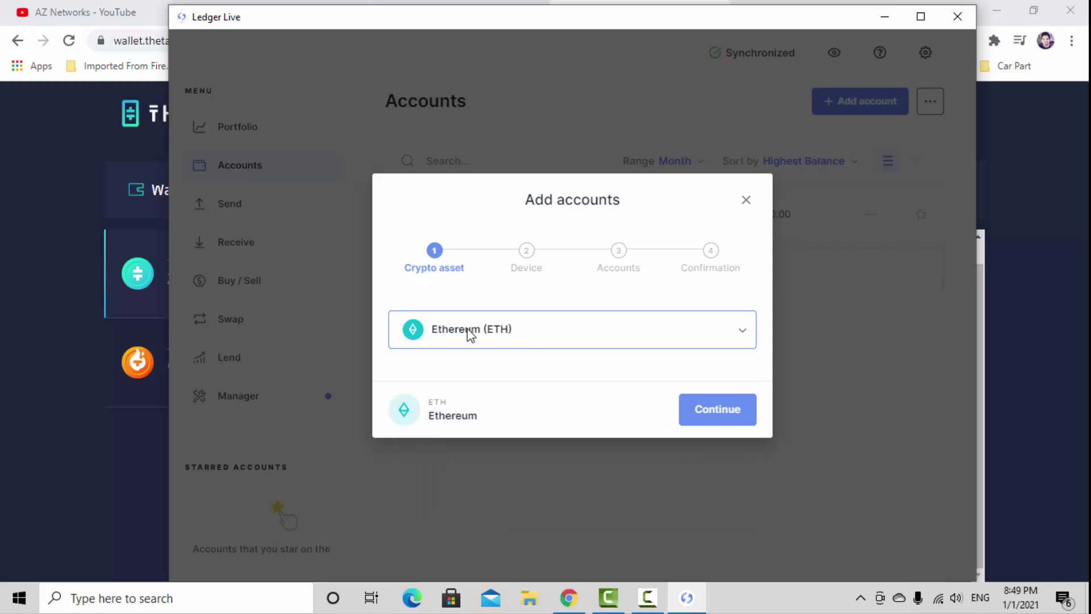
{"action": "left_click", "coordinate": [745, 416]}
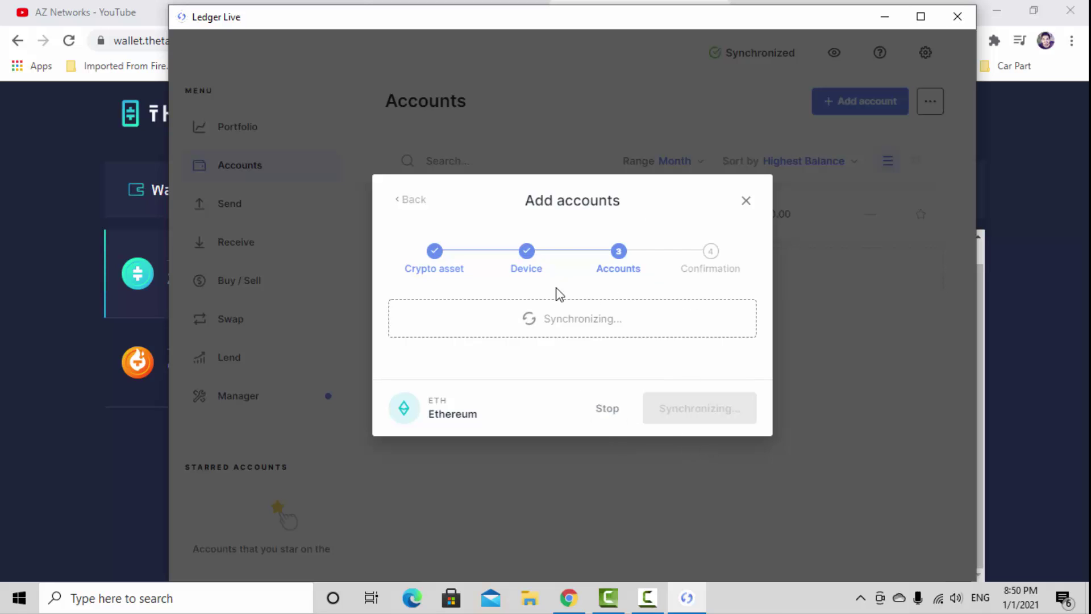
{"action": "left_click", "coordinate": [607, 408]}
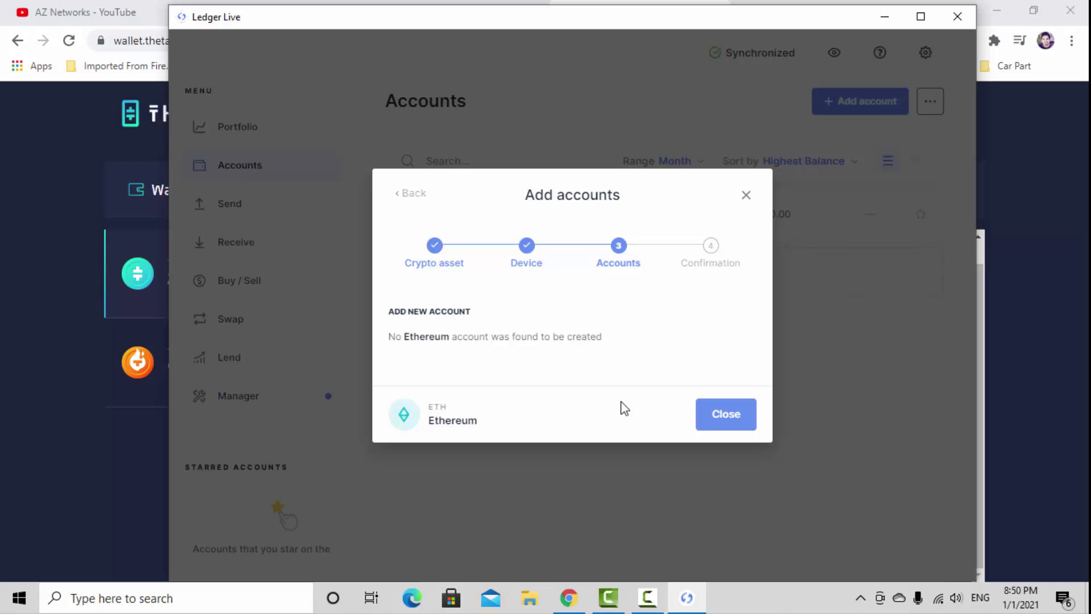
{"action": "left_click", "coordinate": [725, 430]}
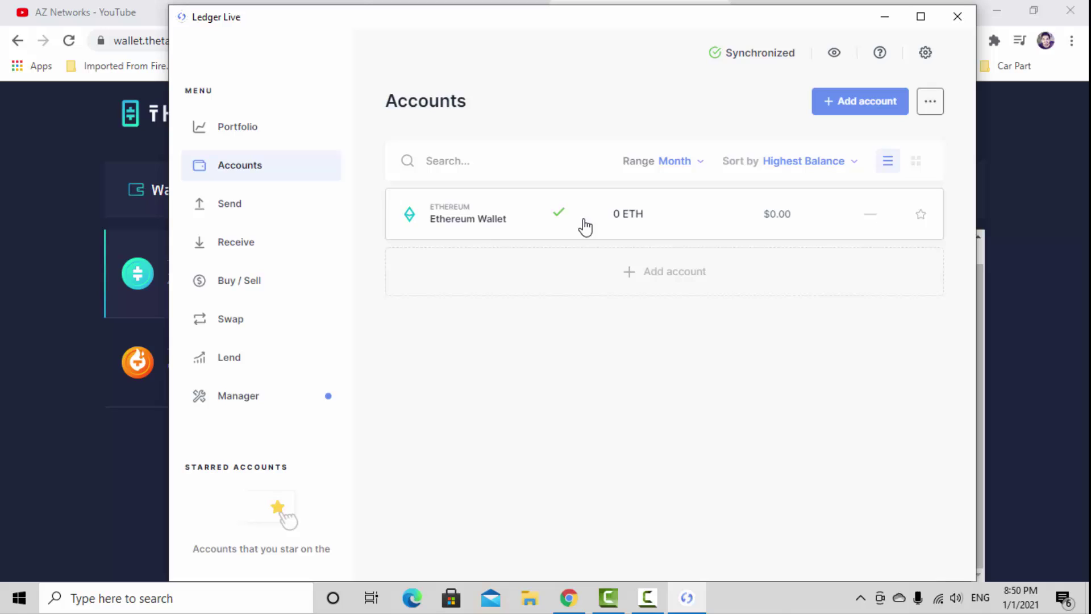
Run Receive on the Ethereum Wallet account, verify on device, and copy the receive address
{"action": "left_click", "coordinate": [483, 228]}
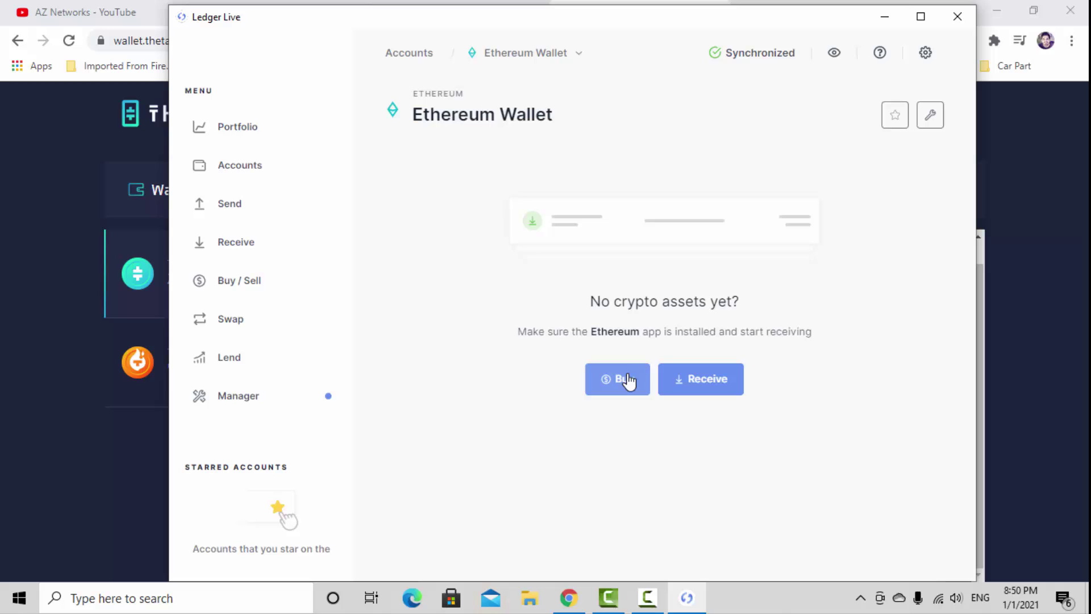
{"action": "left_click", "coordinate": [691, 391]}
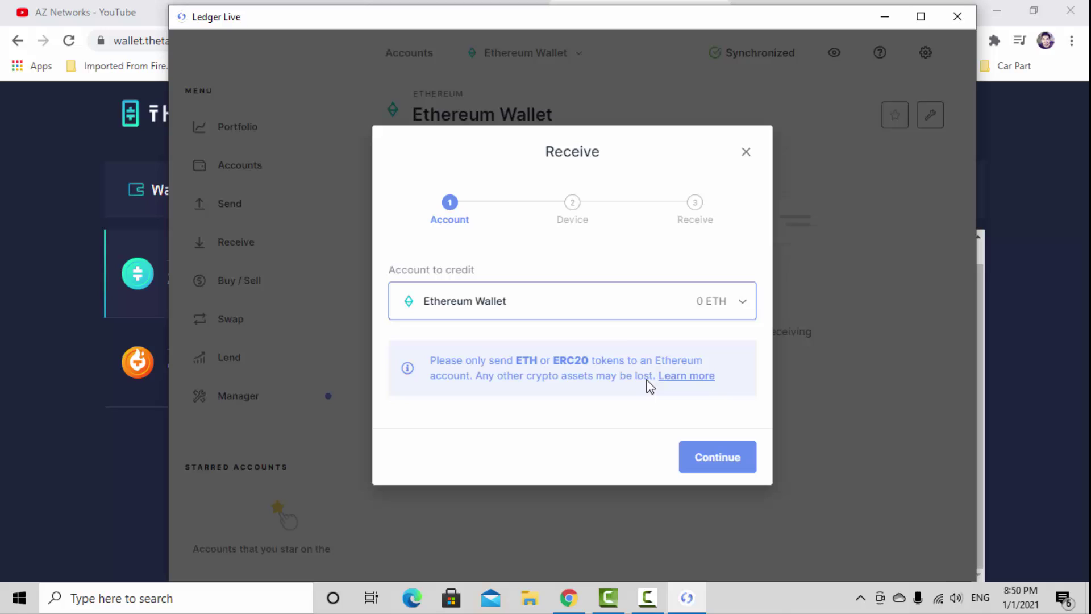
{"action": "left_click", "coordinate": [745, 305]}
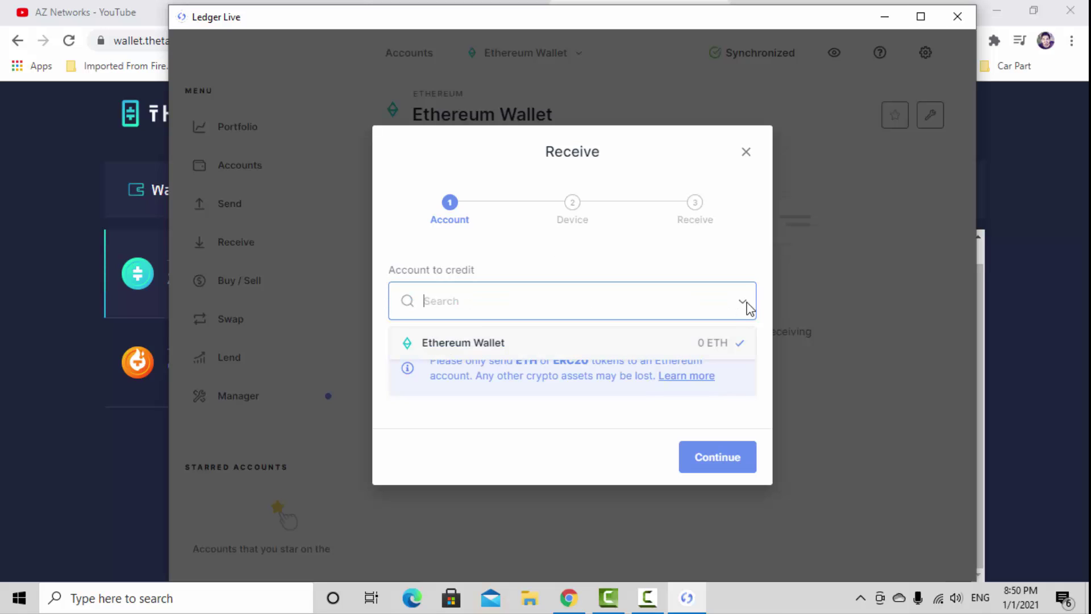
{"action": "left_click", "coordinate": [496, 344]}
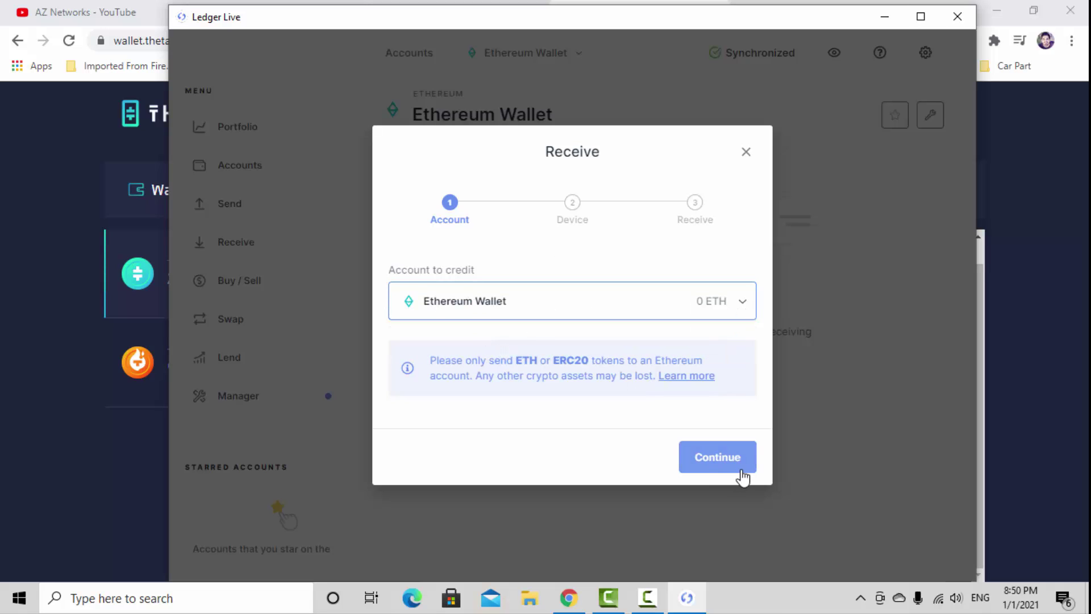
{"action": "left_click", "coordinate": [717, 458]}
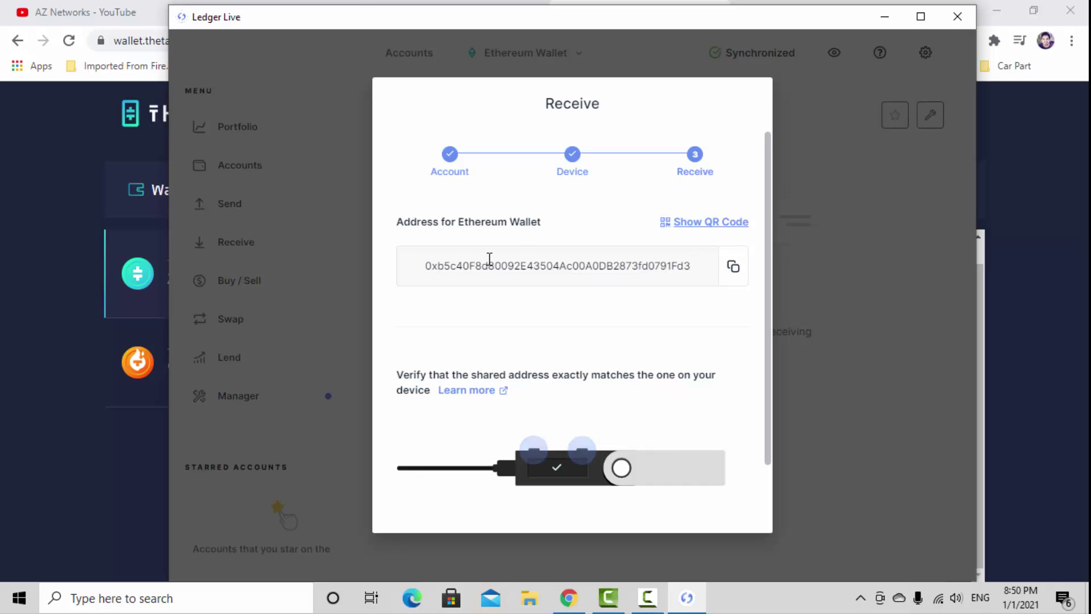
{"action": "left_click_drag", "start_coordinate": [424, 270], "coordinate": [696, 263]}
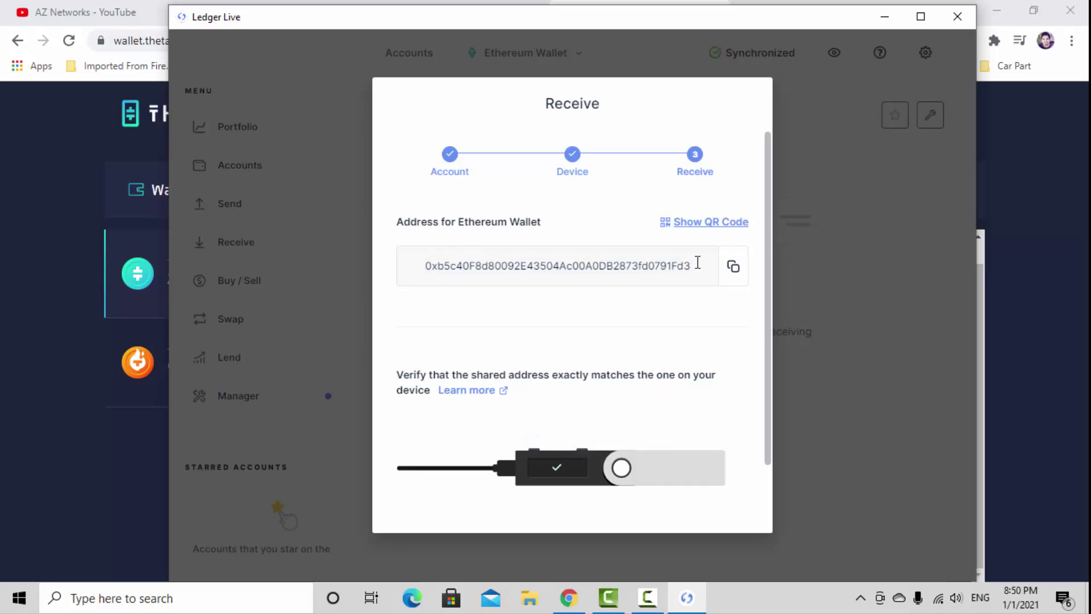
{"action": "left_click", "coordinate": [734, 268]}
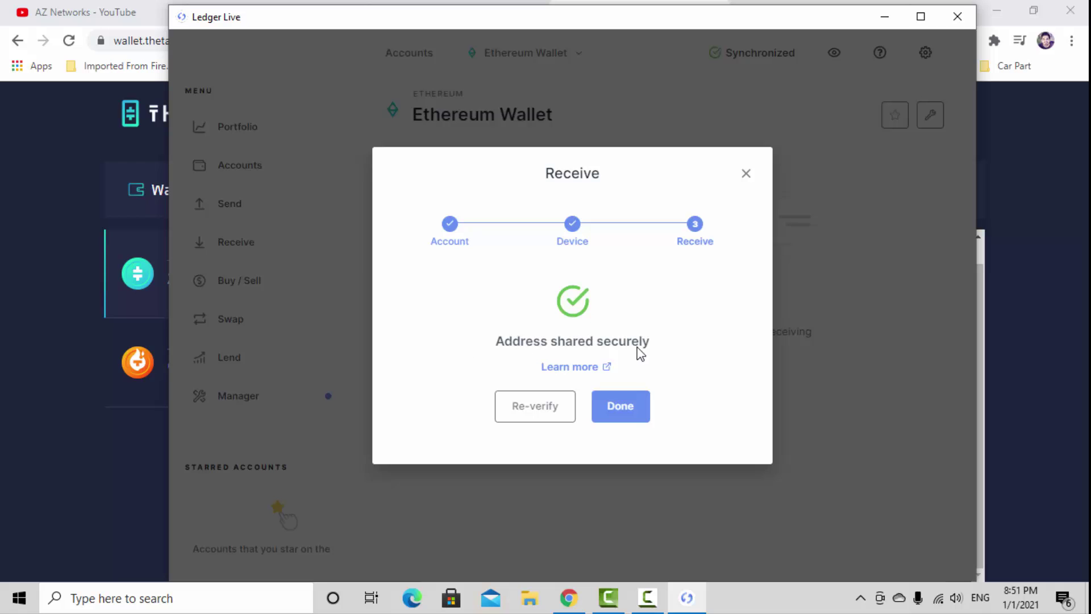
{"action": "left_click", "coordinate": [627, 413]}
Start a Theta send and paste the Ledger Ethereum address as the recipient
{"action": "left_click", "coordinate": [885, 17]}
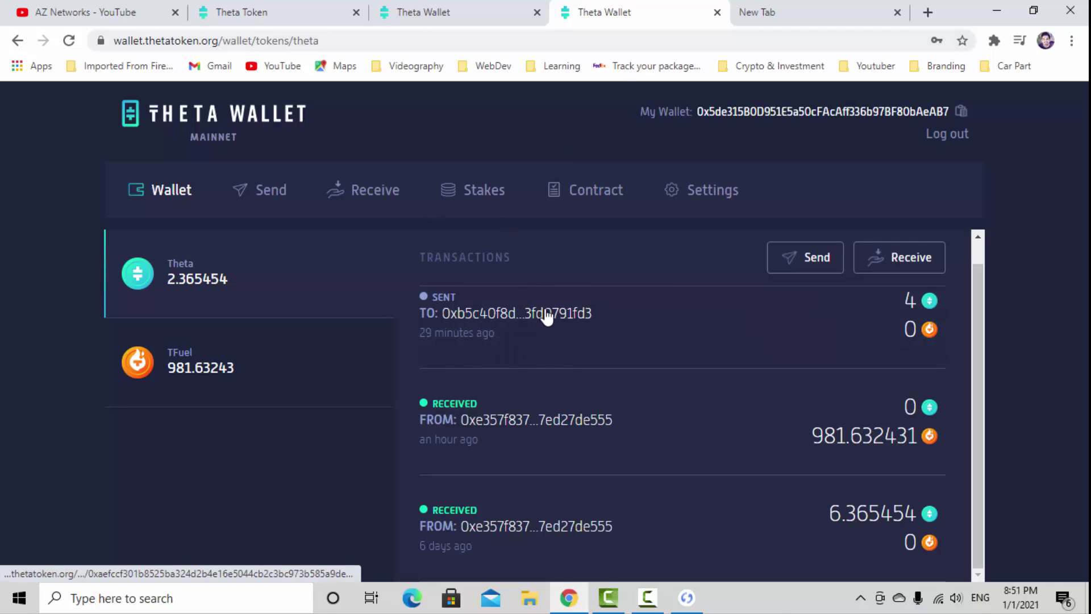
{"action": "left_click", "coordinate": [807, 262]}
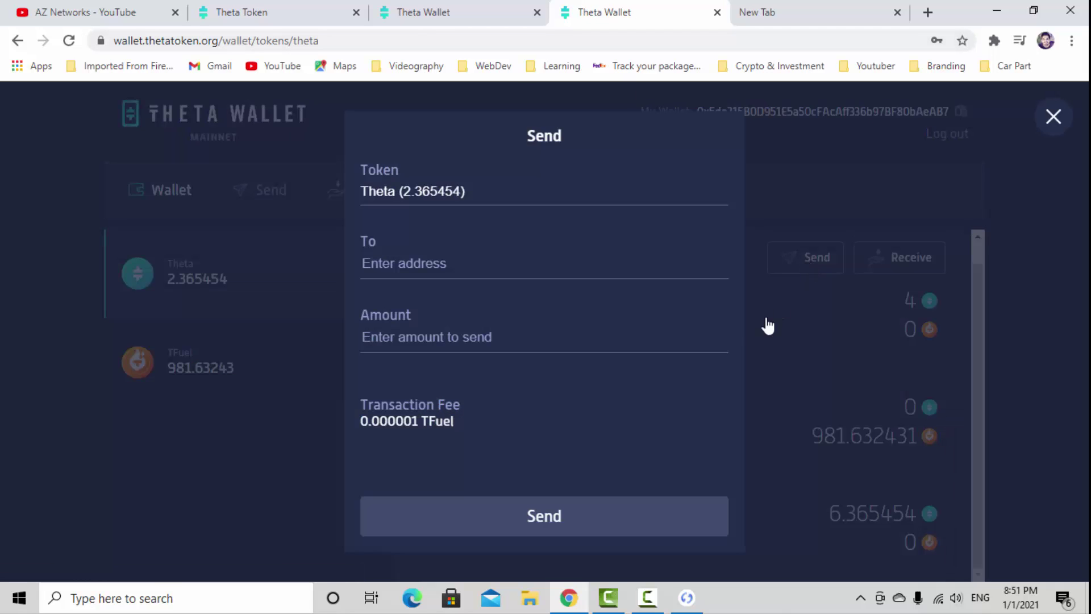
{"action": "left_click", "coordinate": [418, 261]}
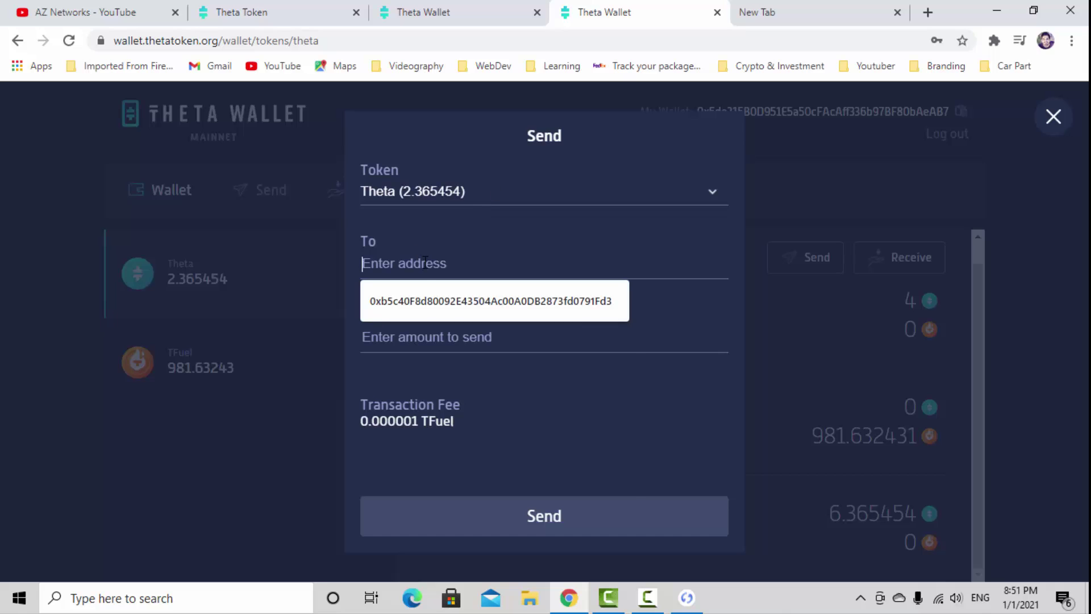
{"action": "right_click", "coordinate": [421, 260]}
{"action": "left_click", "coordinate": [489, 382]}
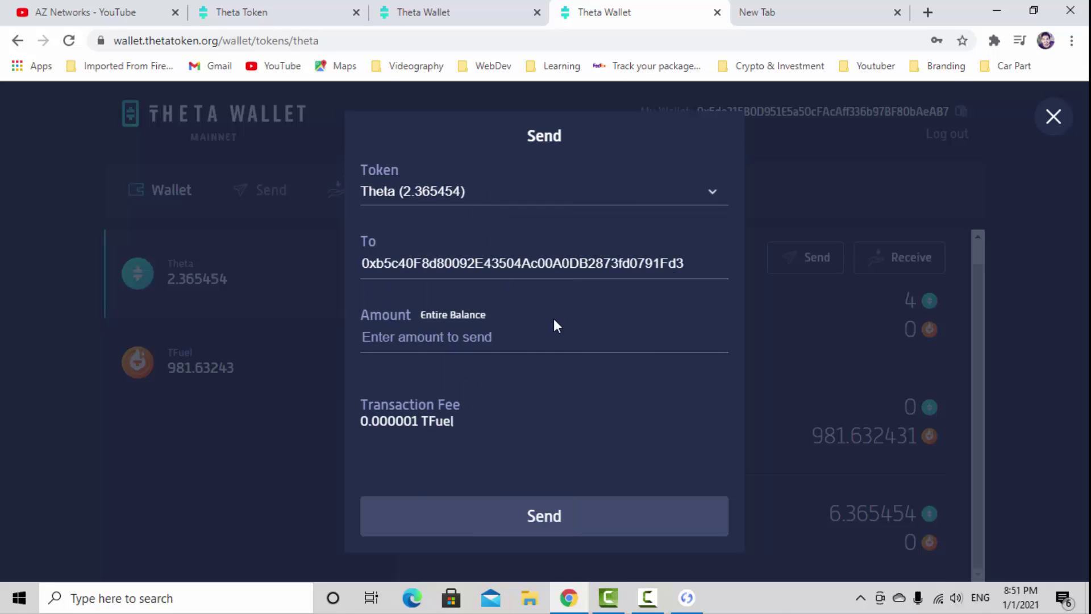
Enter an amount of 2 Theta and check the 0.000001 TFuel fee
{"action": "left_click", "coordinate": [441, 335]}
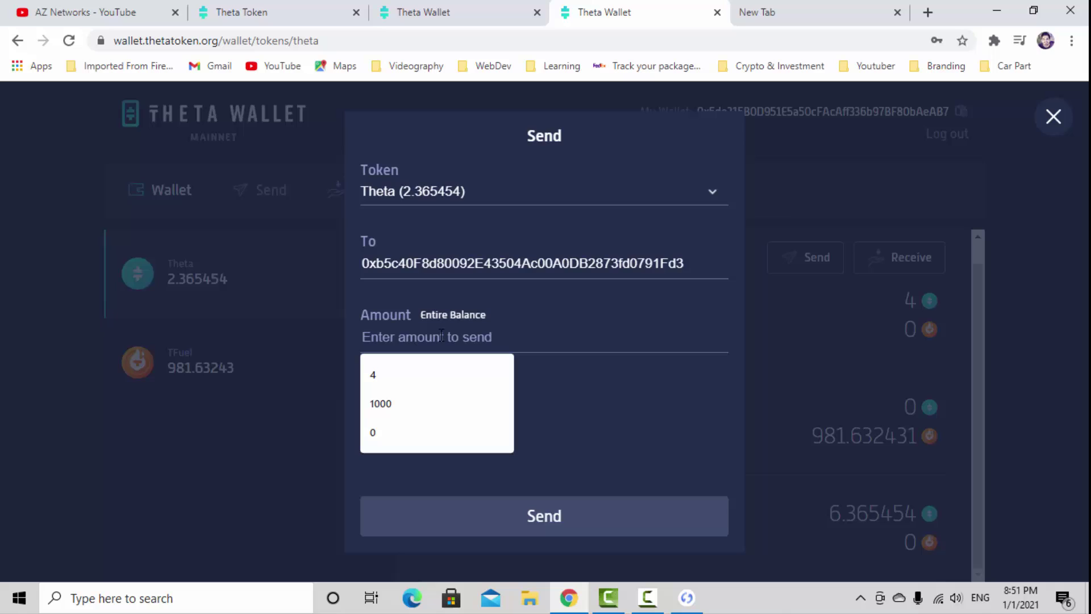
{"action": "type", "text": "2"}
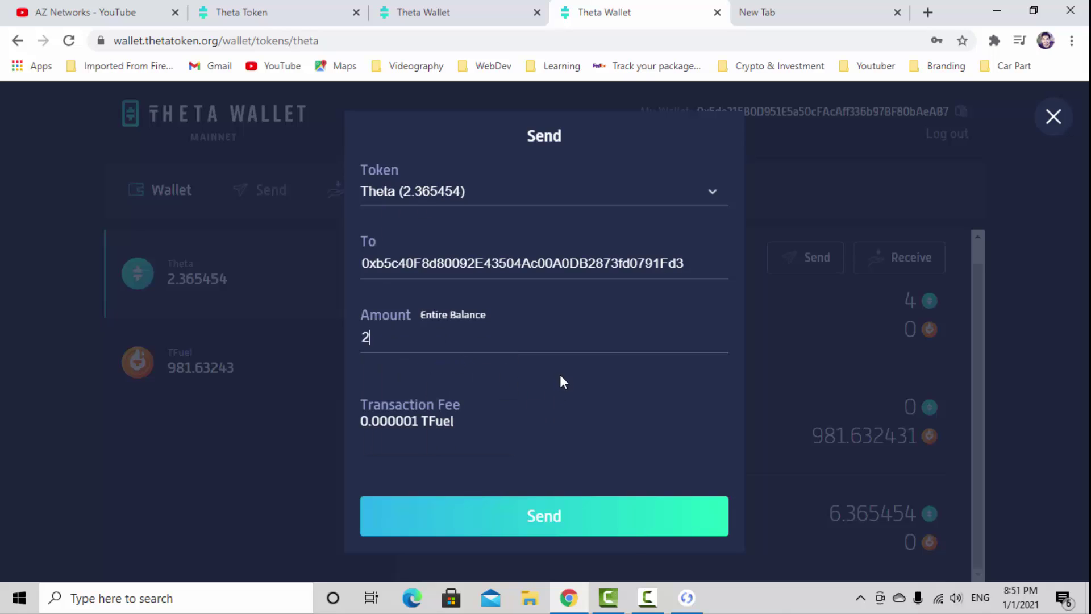
{"action": "left_click_drag", "start_coordinate": [455, 421], "coordinate": [366, 430]}
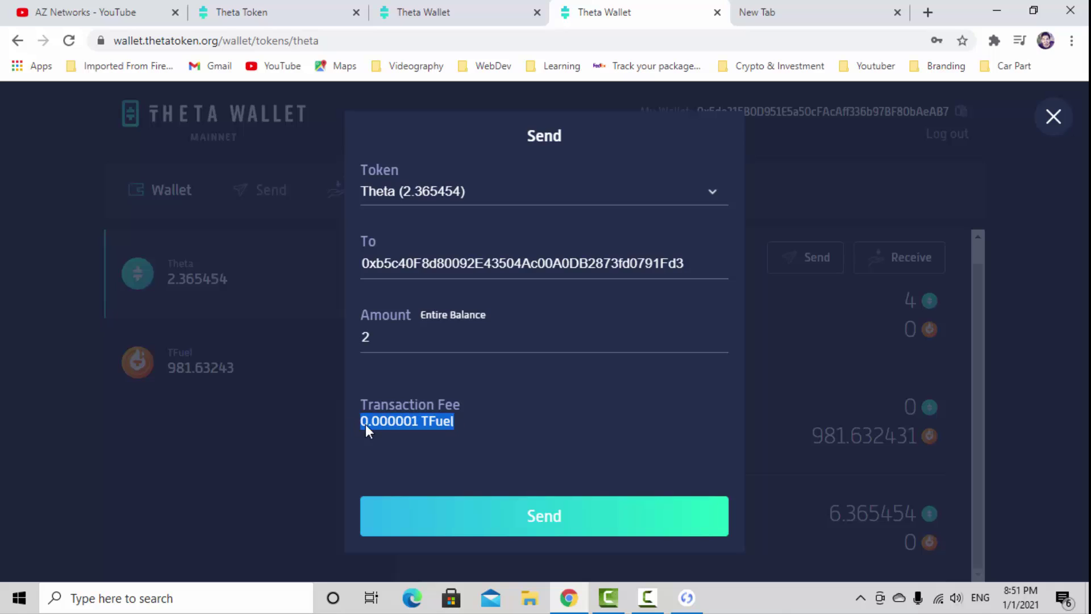
{"action": "left_click", "coordinate": [423, 426]}
{"action": "left_click_drag", "start_coordinate": [455, 424], "coordinate": [362, 421]}
Submit the 2 Theta send, enter the wallet password, and confirm the transfer
{"action": "left_click", "coordinate": [520, 528]}
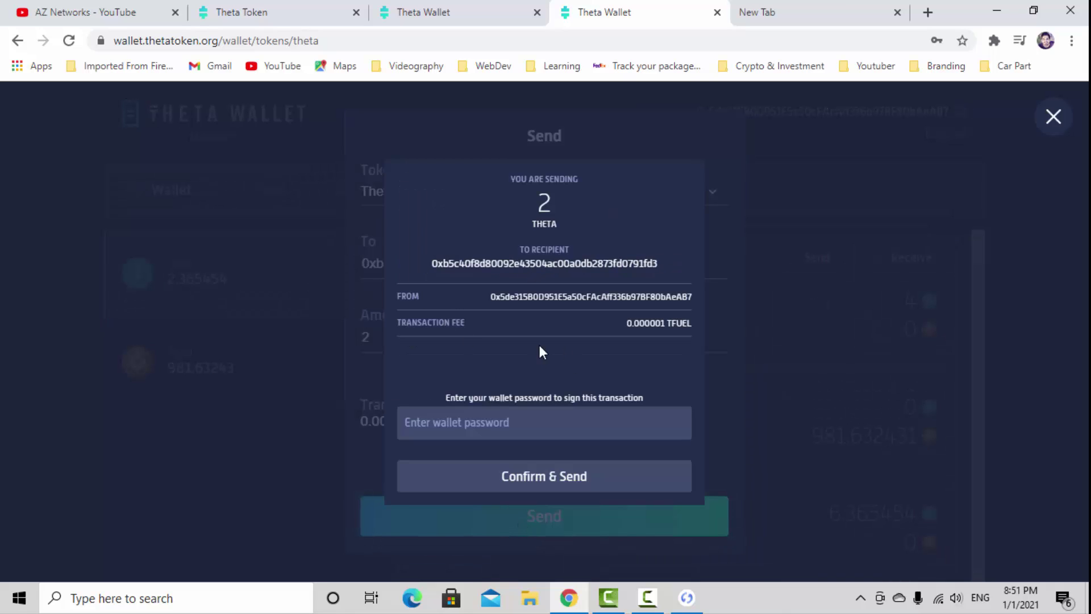
{"action": "left_click", "coordinate": [517, 416]}
{"action": "type", "text": "***"}
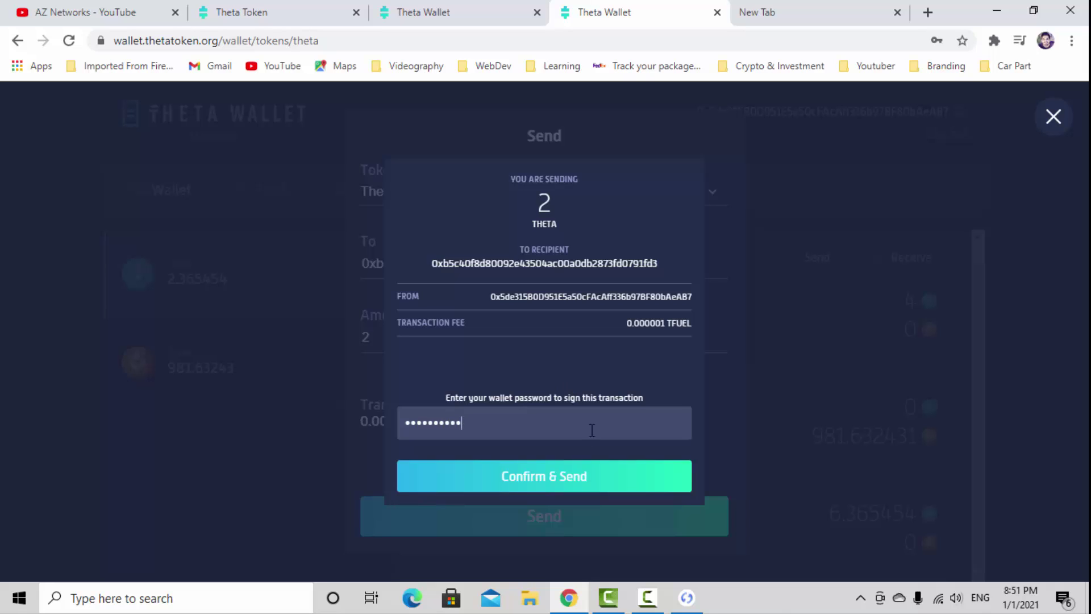
{"action": "left_click", "coordinate": [594, 475]}
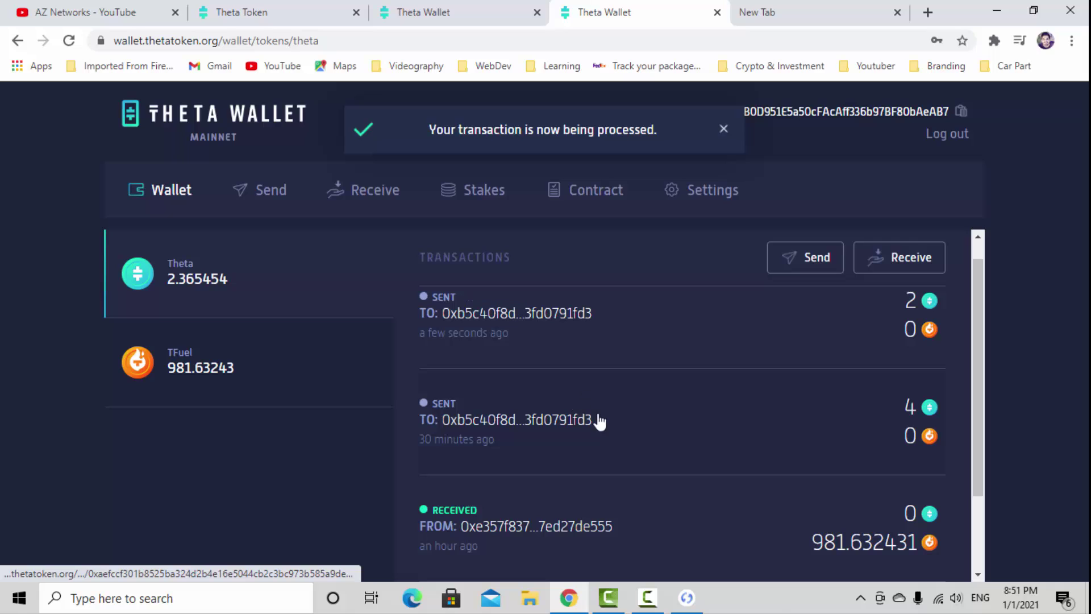
Open the 2 Theta transfer in Theta Explorer and highlight its Finalized status in block 8688269
{"action": "left_click", "coordinate": [447, 296]}
{"action": "scroll", "coordinate": [299, 303], "scroll_direction": "down", "scroll_amount": 3}
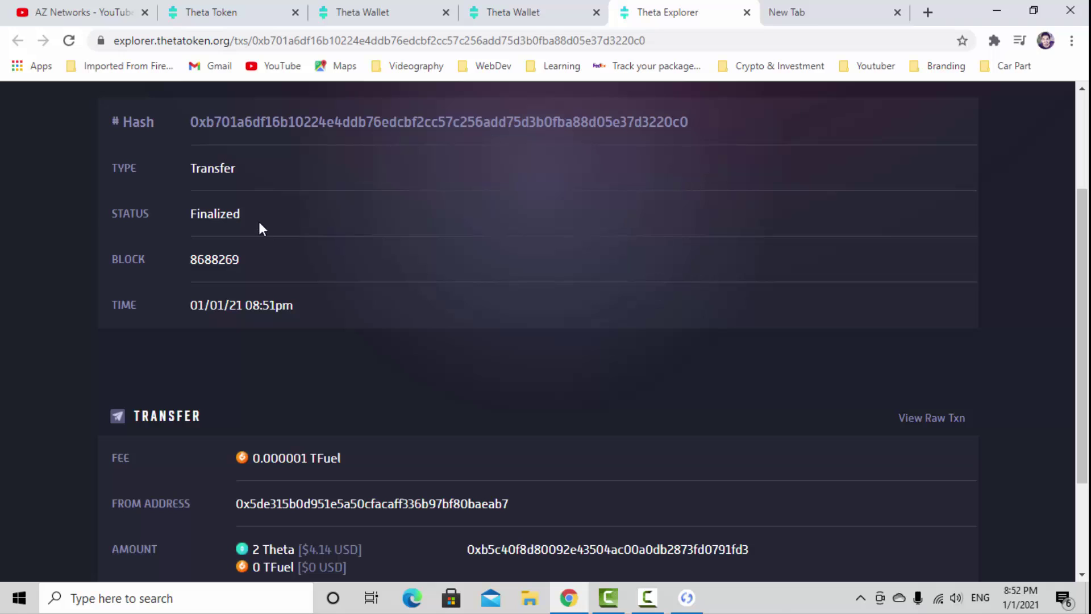
{"action": "left_click_drag", "start_coordinate": [255, 214], "coordinate": [192, 209]}
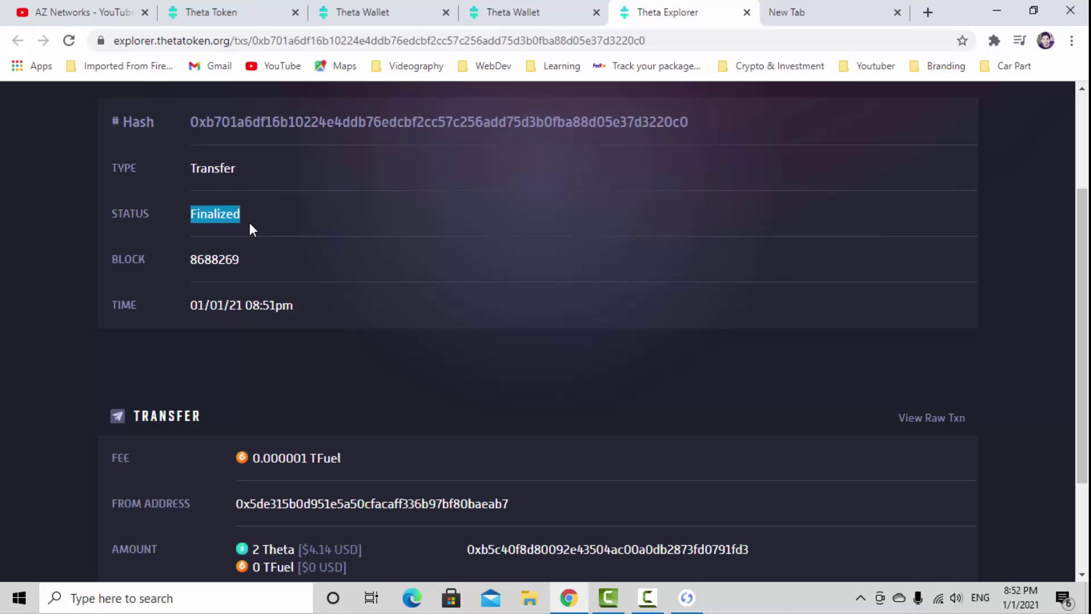
{"action": "left_click", "coordinate": [247, 220]}
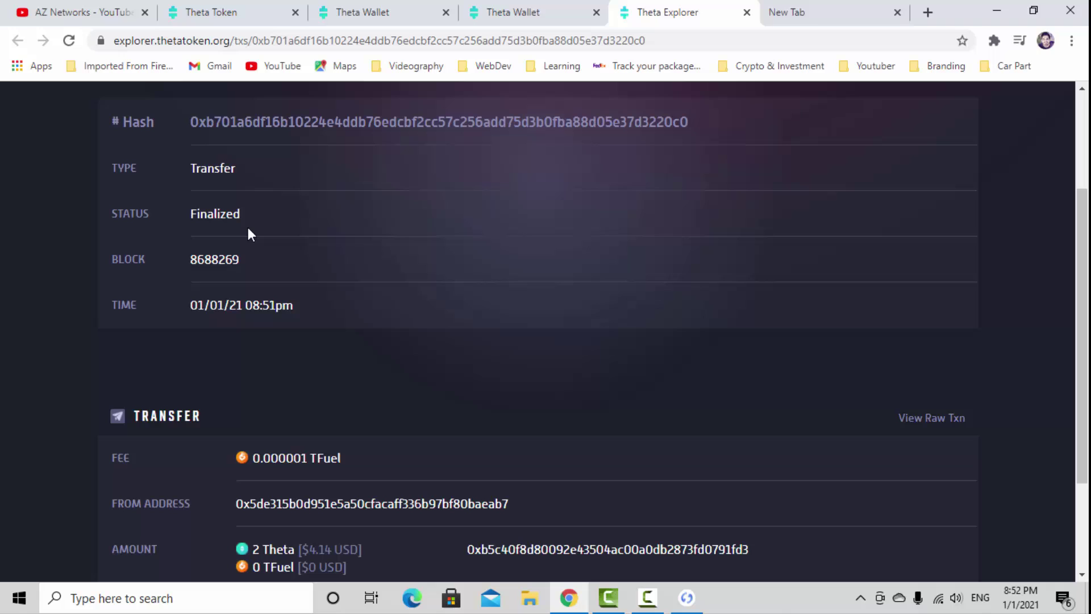
{"action": "left_click_drag", "start_coordinate": [244, 219], "coordinate": [192, 215]}
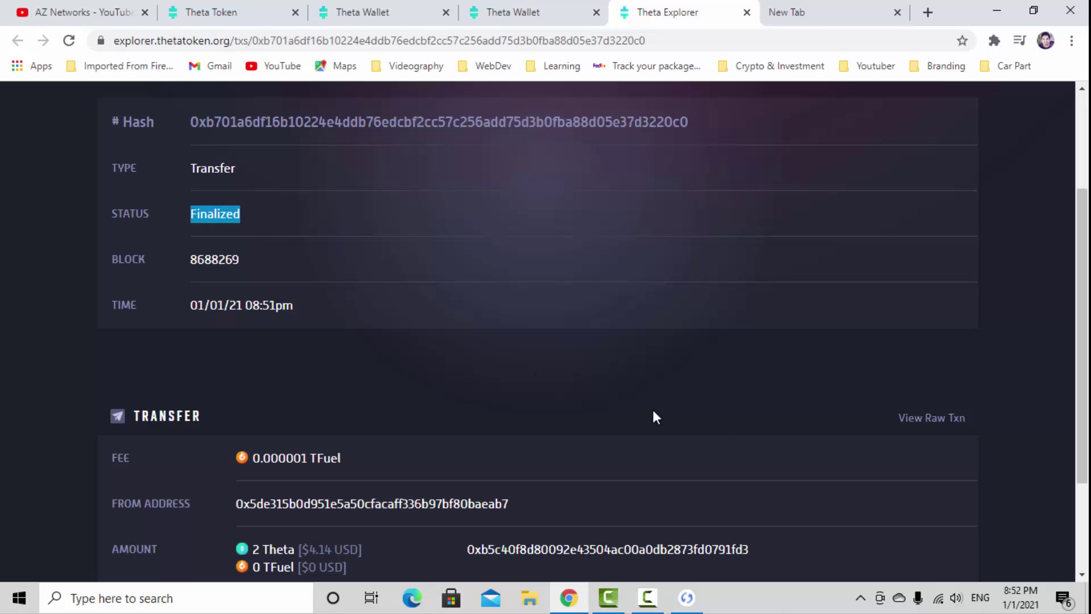
Check the Ledger Live Portfolio's $0.00 total balance, then minimize Ledger Live to reveal the explorer
{"action": "left_click", "coordinate": [687, 597]}
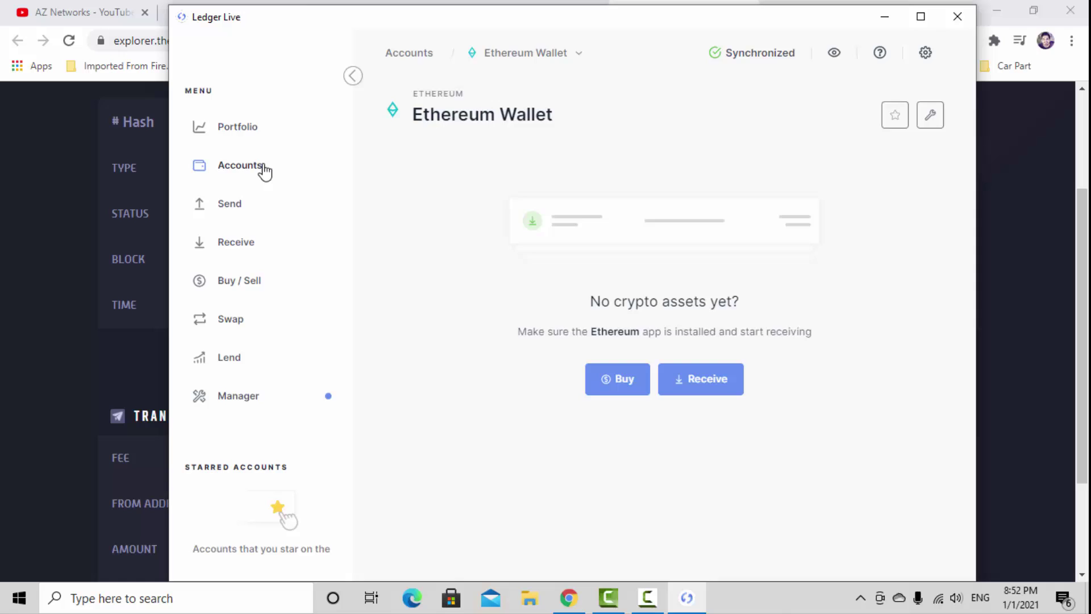
{"action": "left_click", "coordinate": [266, 133]}
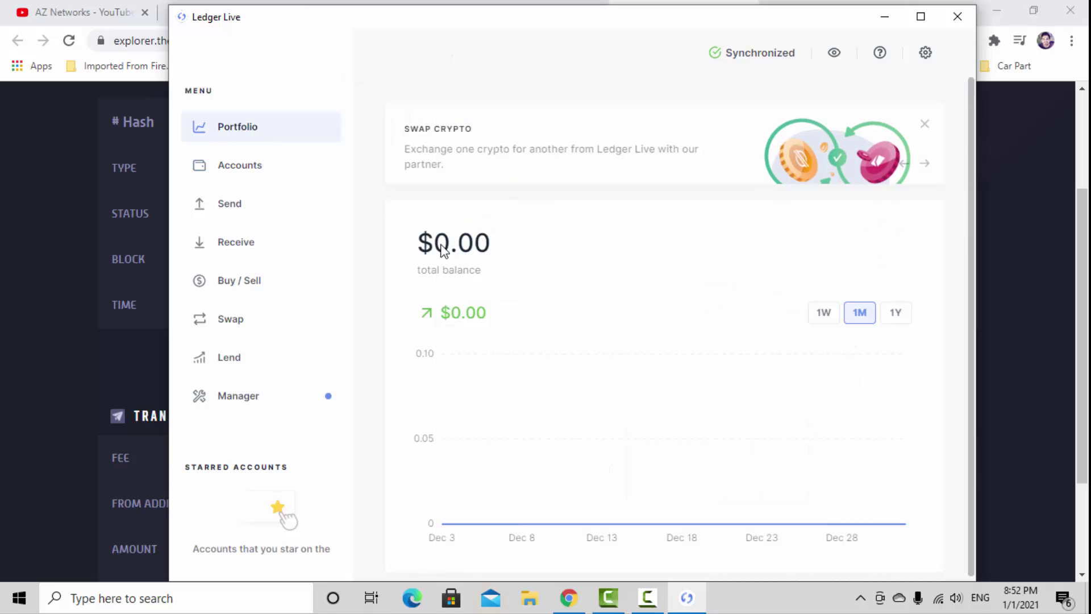
{"action": "left_click", "coordinate": [884, 17]}
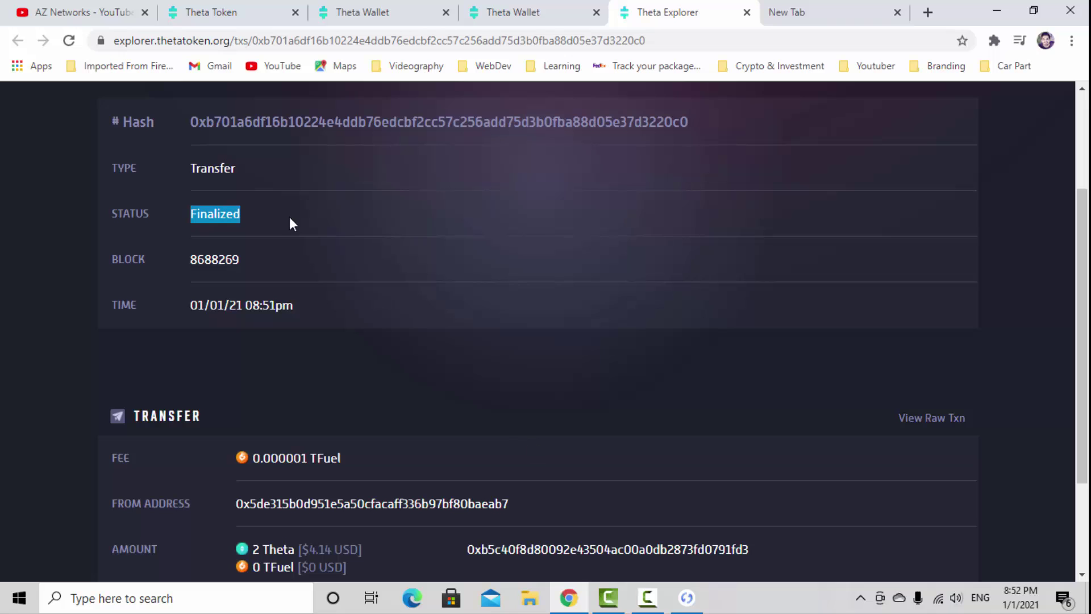
Scroll up the Theta Explorer transaction page, then briefly reopen and minimize Ledger Live
{"action": "scroll", "coordinate": [423, 331], "scroll_direction": "up", "scroll_amount": 3}
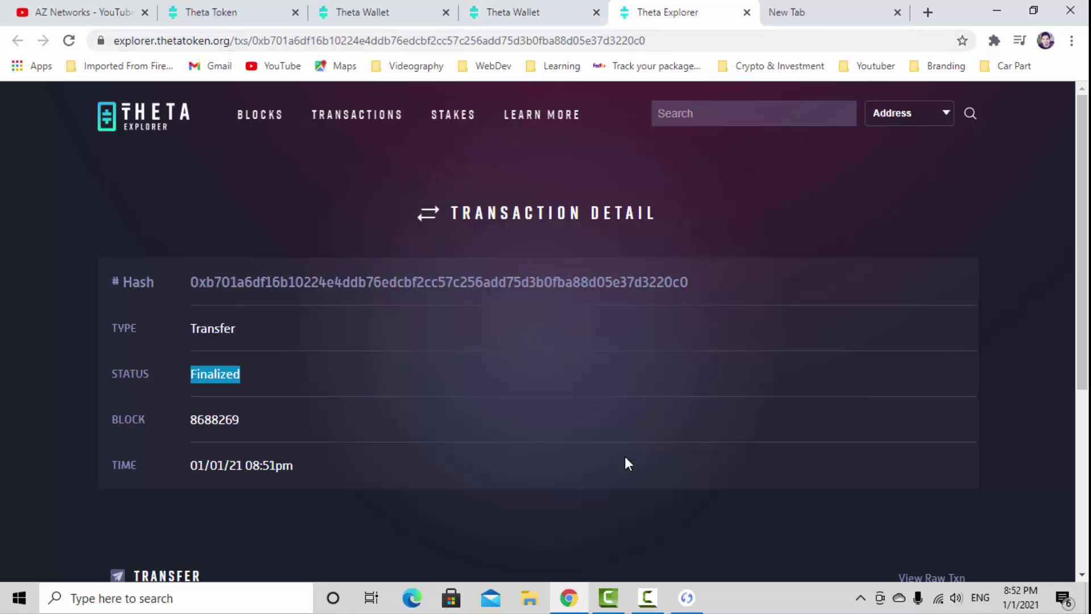
{"action": "left_click", "coordinate": [687, 597]}
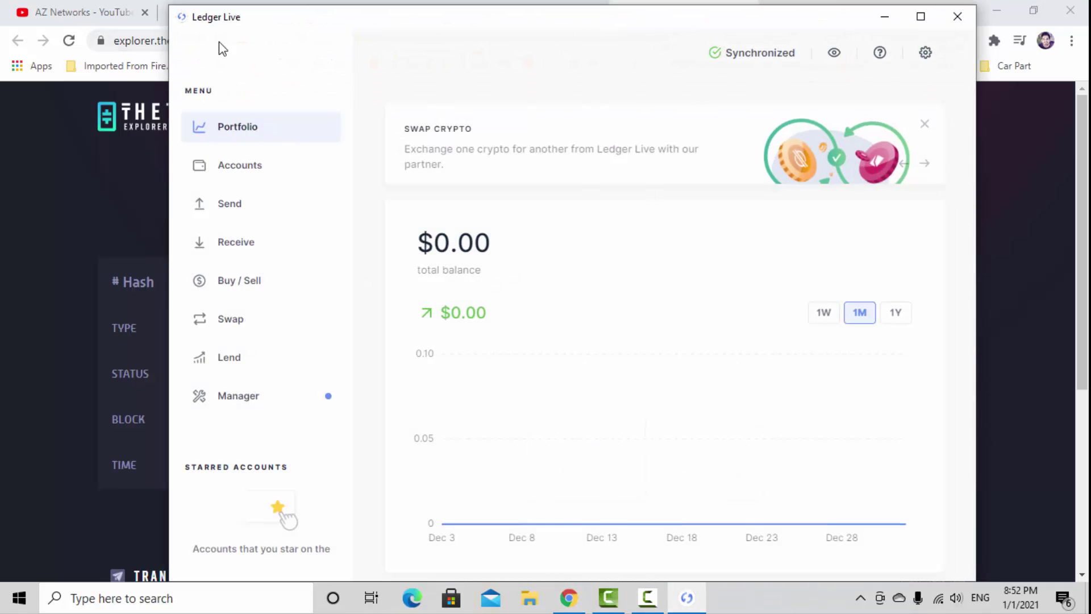
{"action": "left_click", "coordinate": [885, 20]}
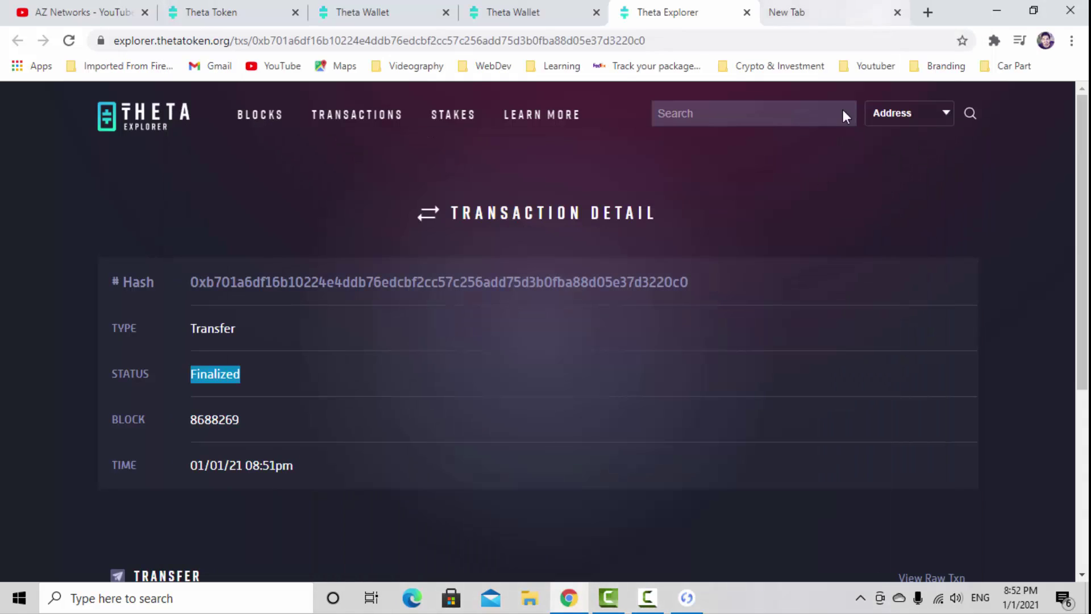
Pass through the Theta Wallet tab to the AZ Networks YouTube channel page
{"action": "left_click", "coordinate": [391, 8]}
{"action": "left_click", "coordinate": [97, 6]}
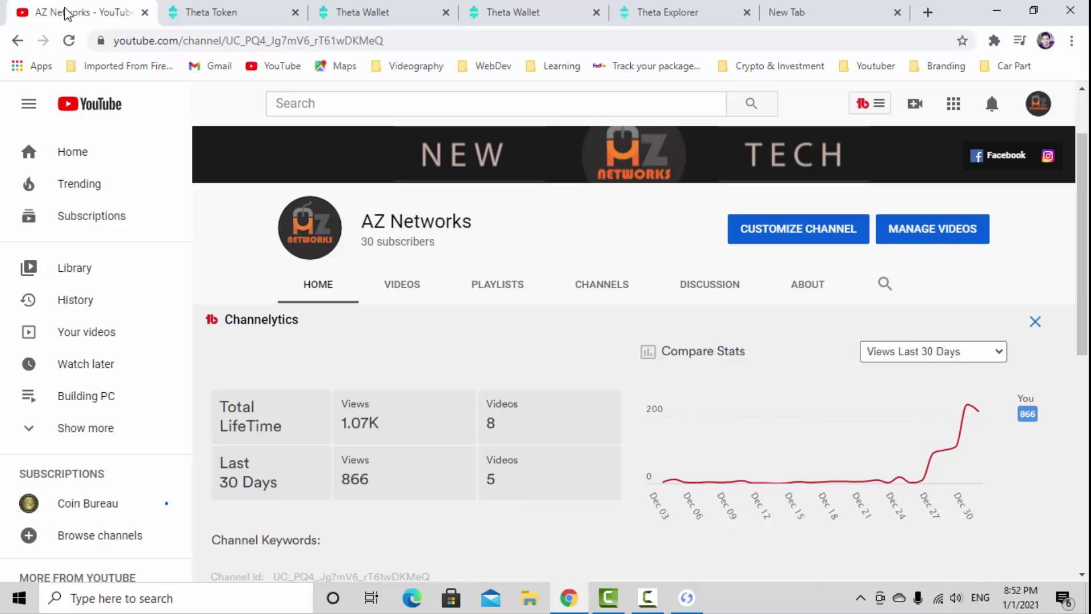